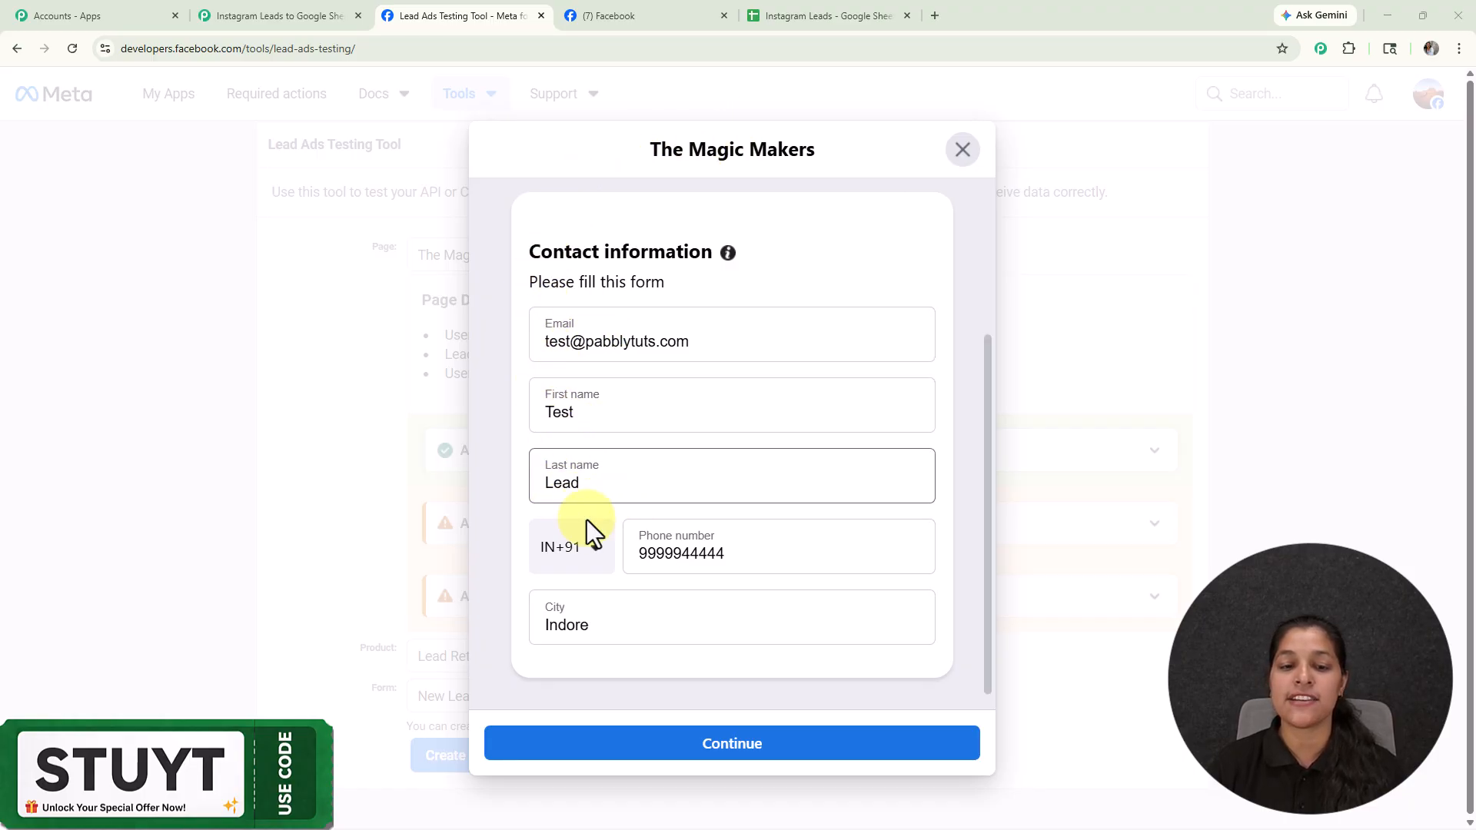
Submit the filled-in test lead form for The Magic Makers and check the Instagram Leads spreadsheet for the entry
{"action": "left_click", "coordinate": [611, 747]}
{"action": "left_click", "coordinate": [651, 654]}
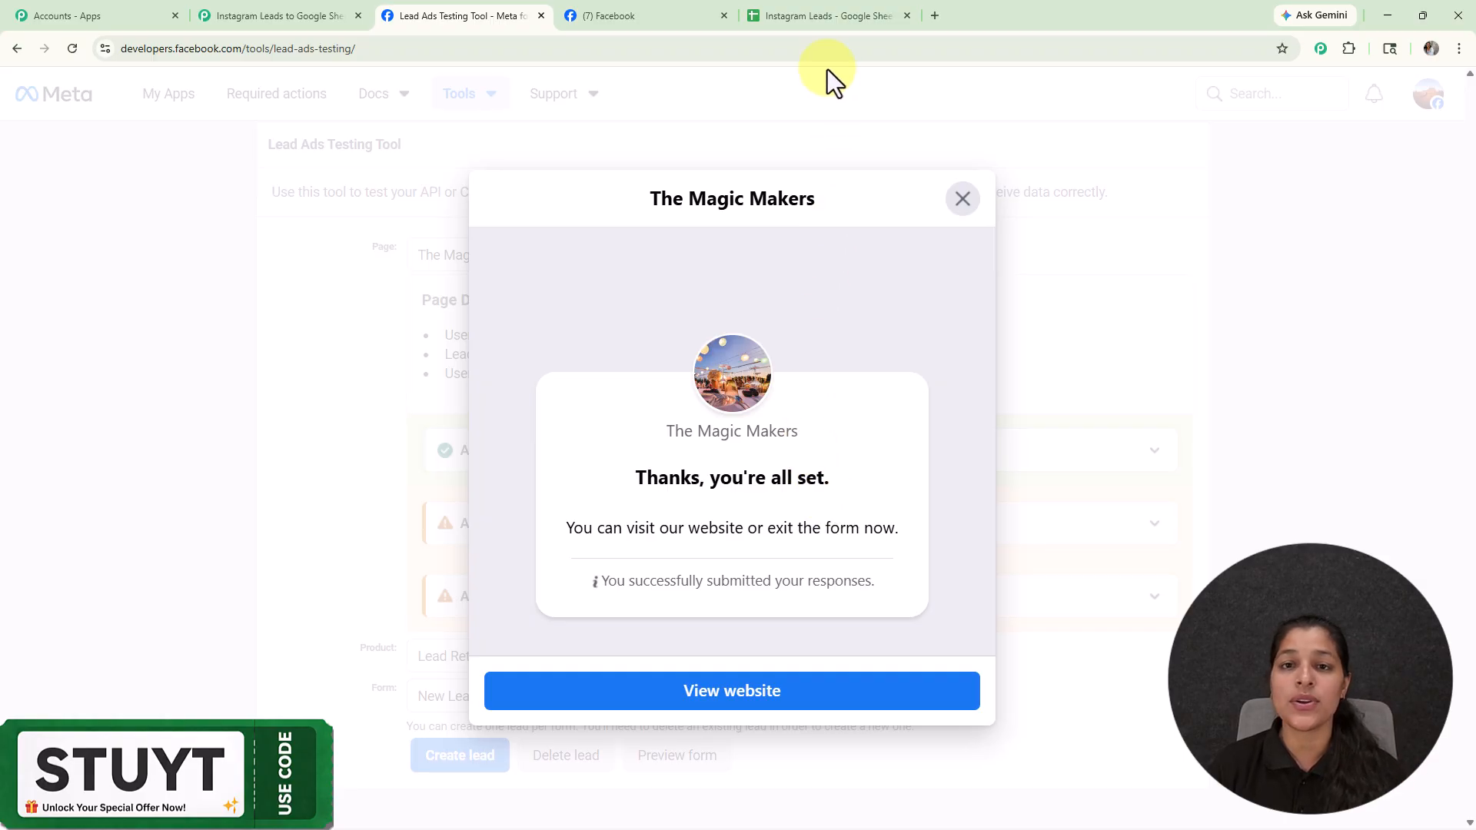
{"action": "left_click", "coordinate": [820, 20]}
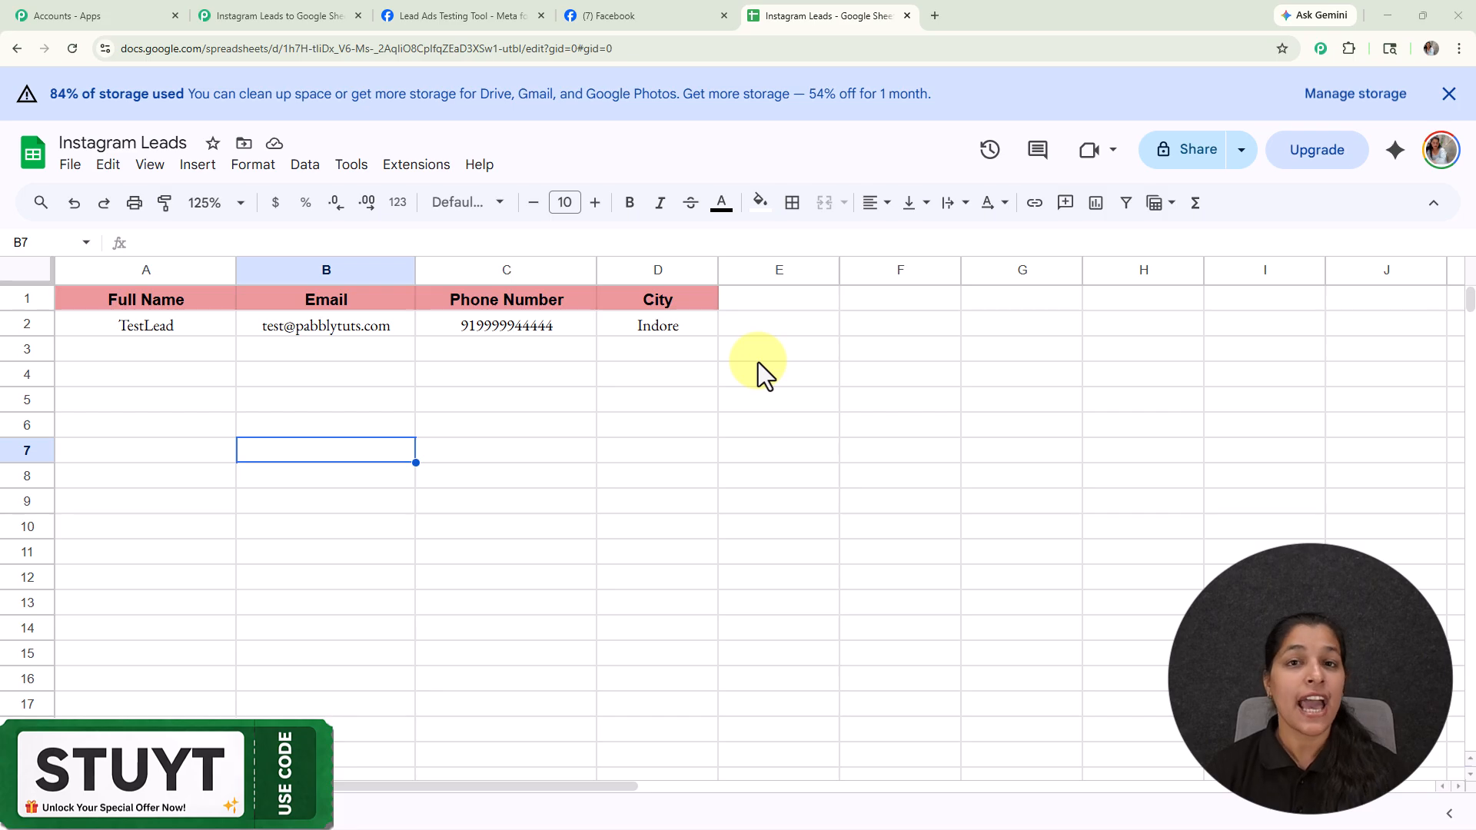
Open the Pabbly Connect website (pabbly.com/connect) in a new browser tab and dismiss its limited-time offer popup
{"action": "left_click", "coordinate": [243, 13]}
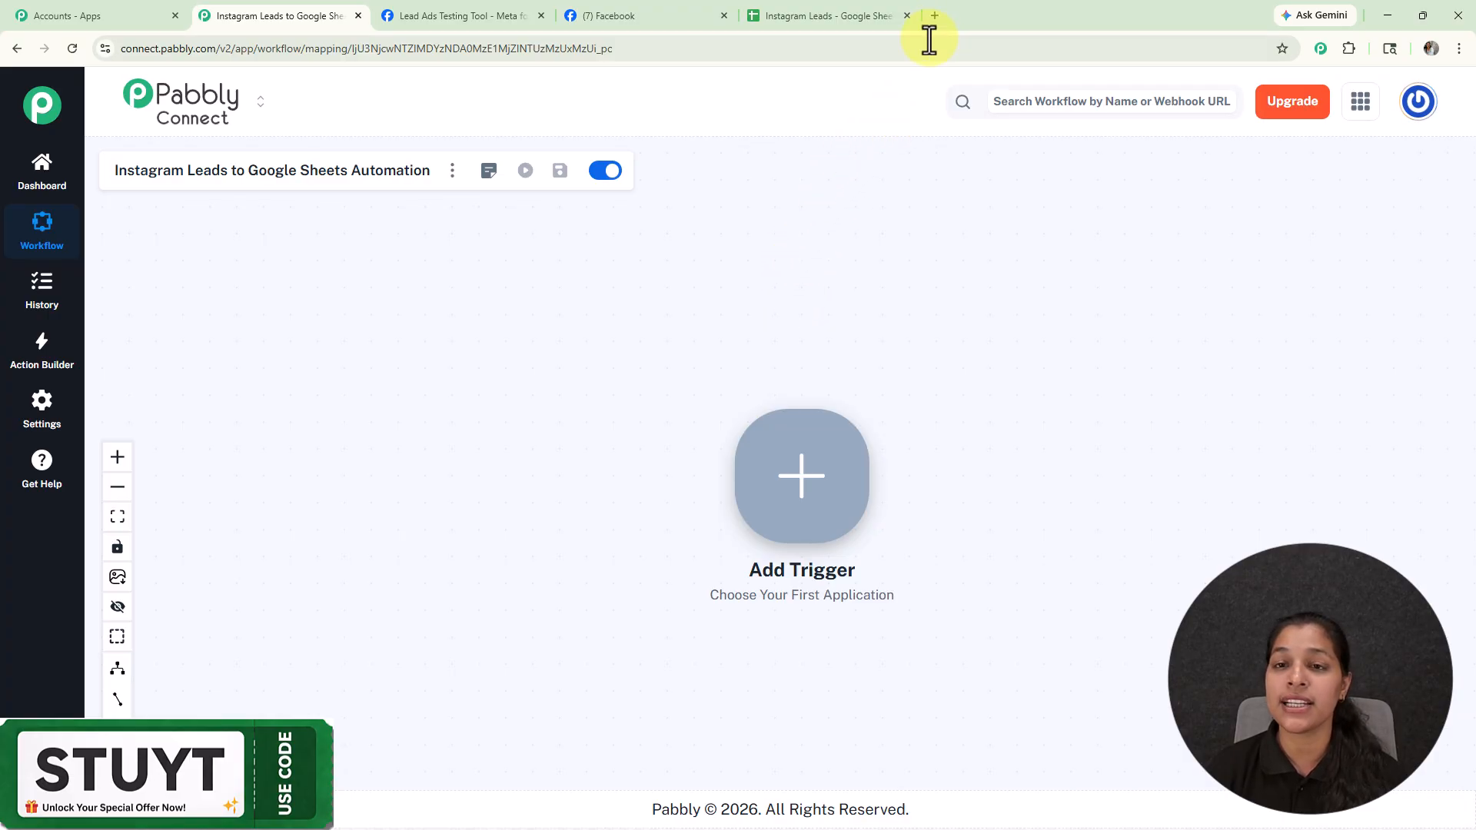
{"action": "double_click", "coordinate": [935, 17]}
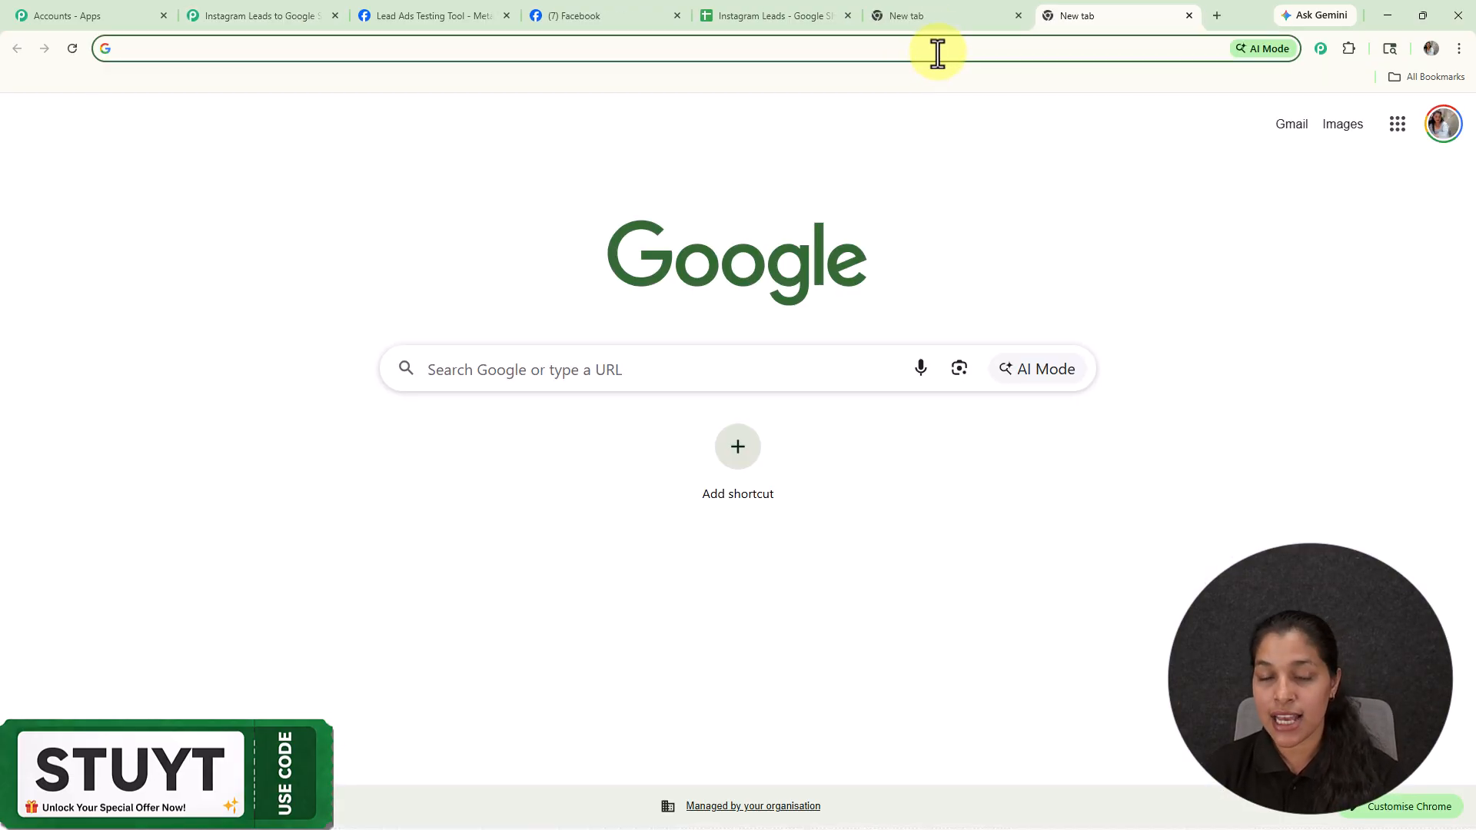
{"action": "type", "text": "p"}
{"action": "key", "text": "Return"}
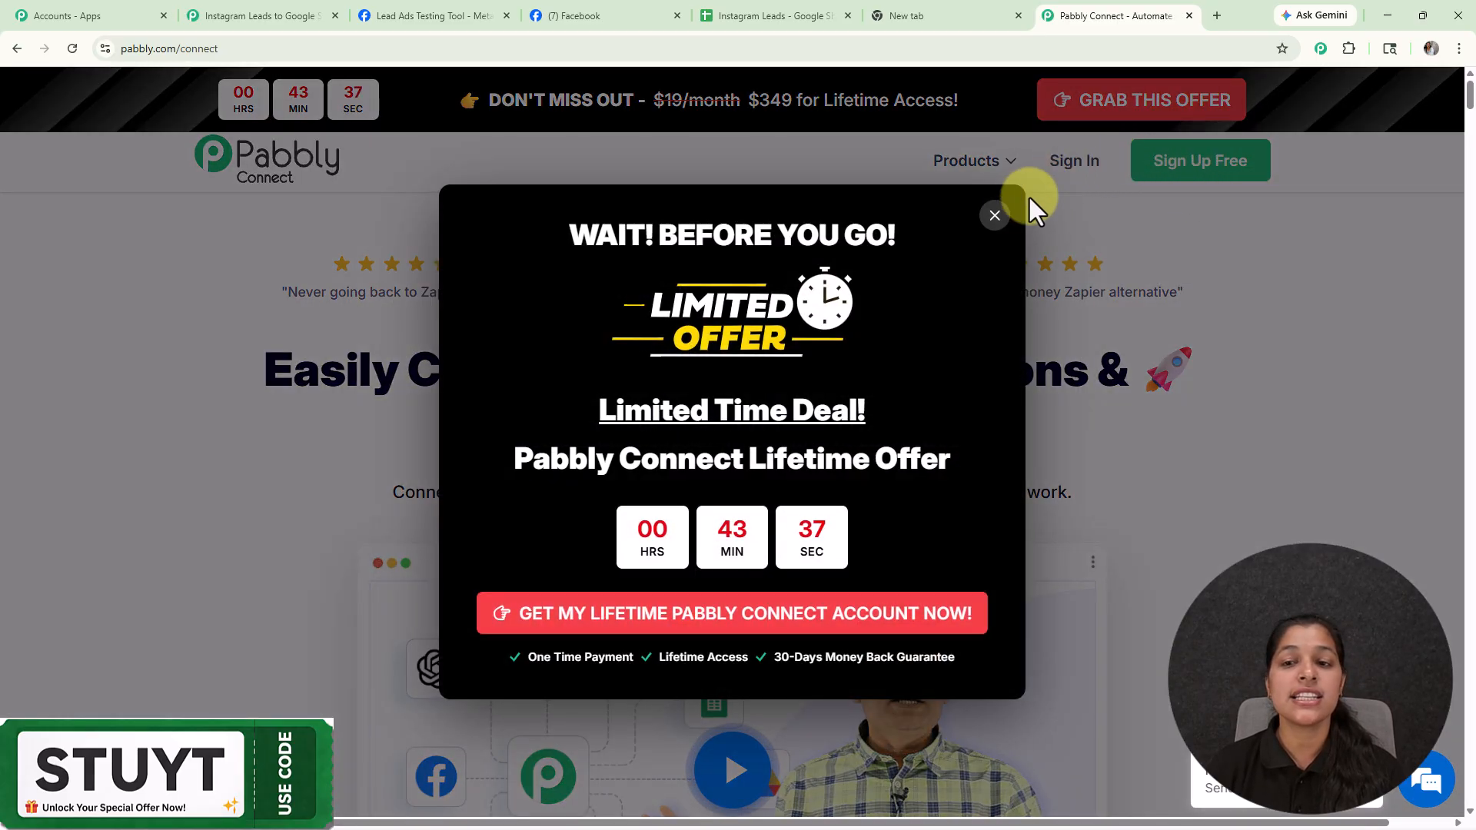
{"action": "left_click", "coordinate": [995, 216]}
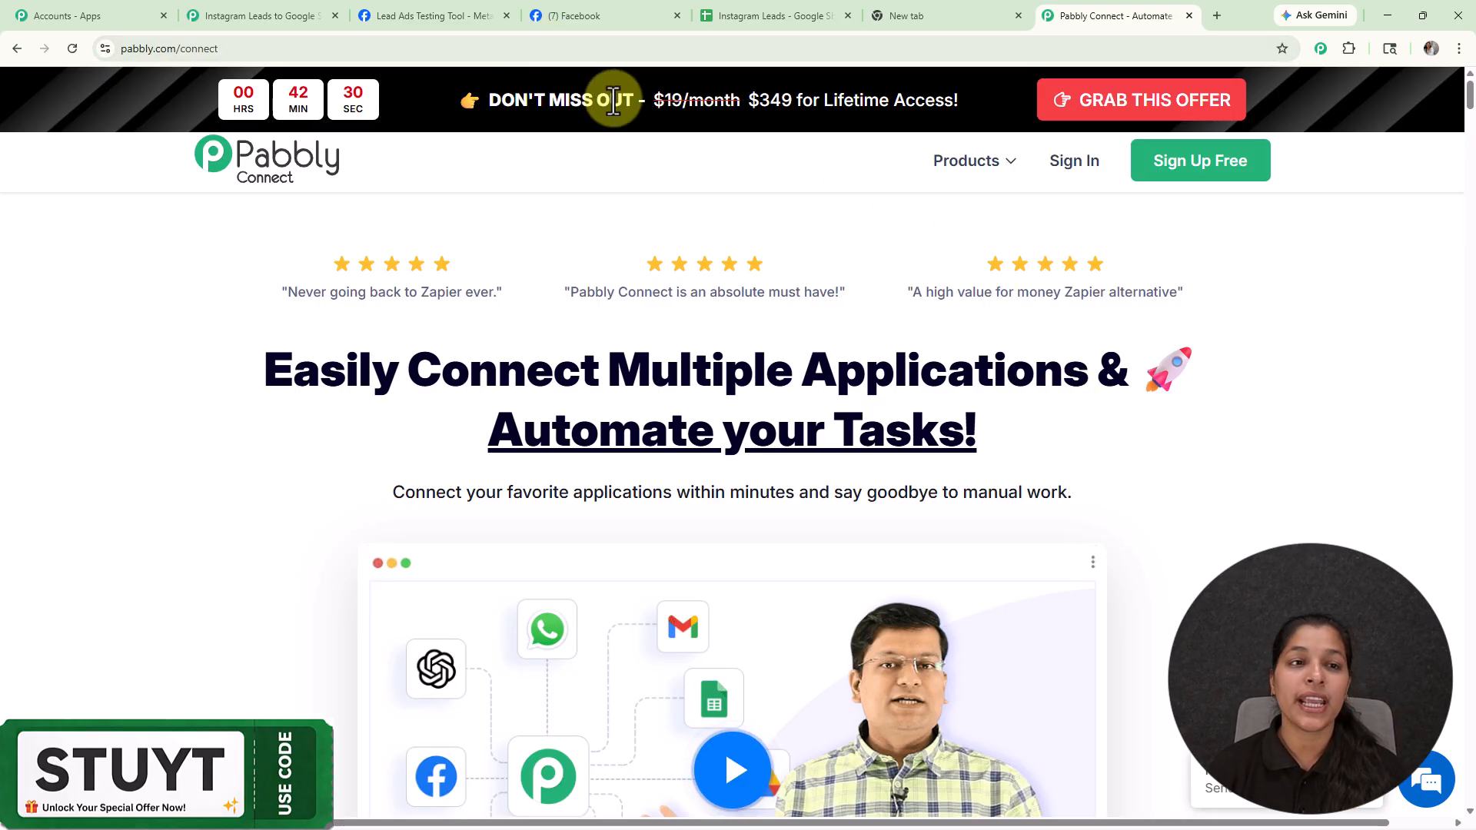
In the Instagram Leads to Google Sheets Automation workflow, add an Instagram Lead Ads trigger with the New Lead (Instant) event
{"action": "left_click", "coordinate": [329, 15]}
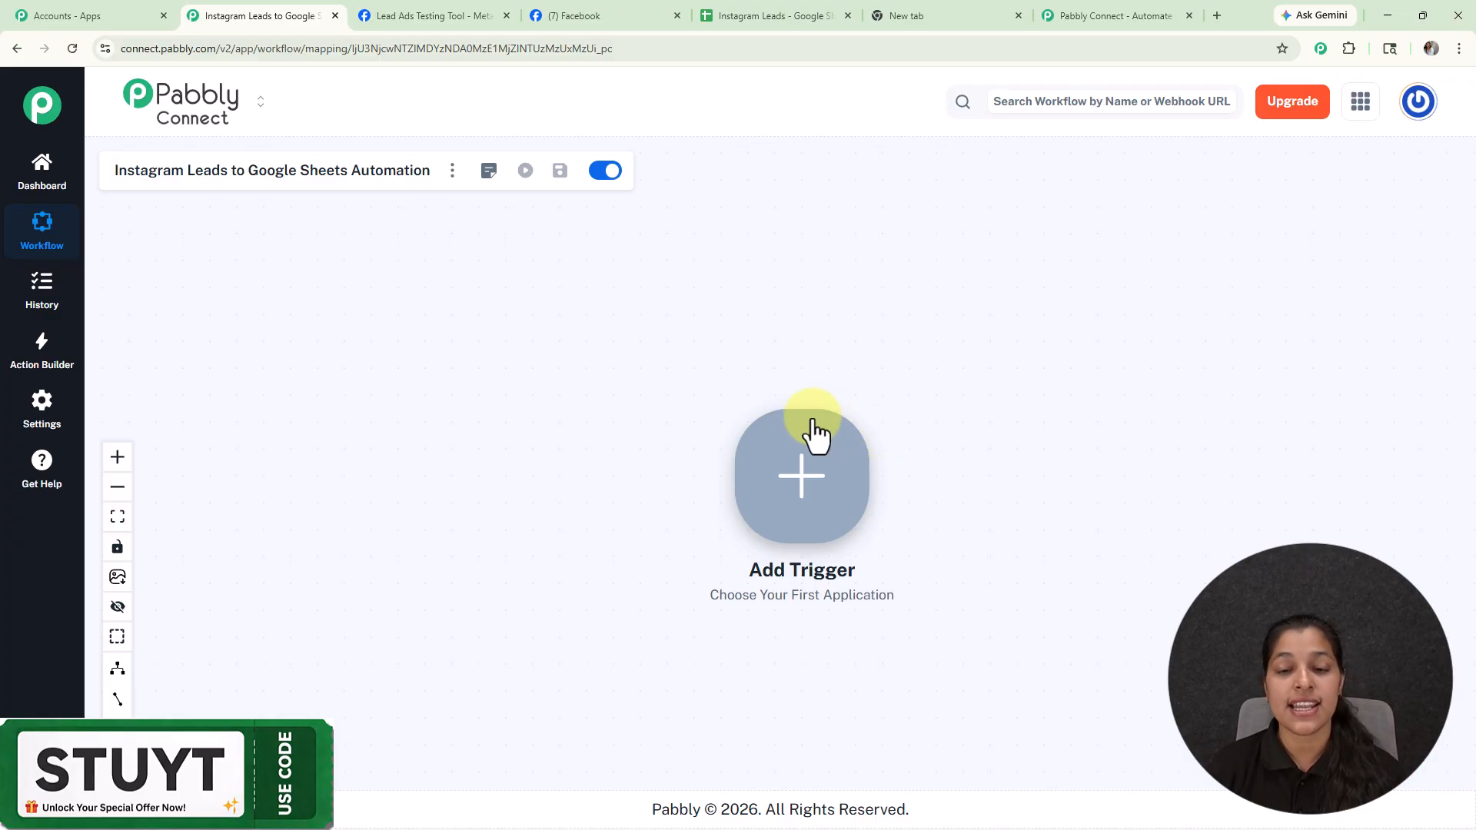
{"action": "left_click", "coordinate": [843, 518]}
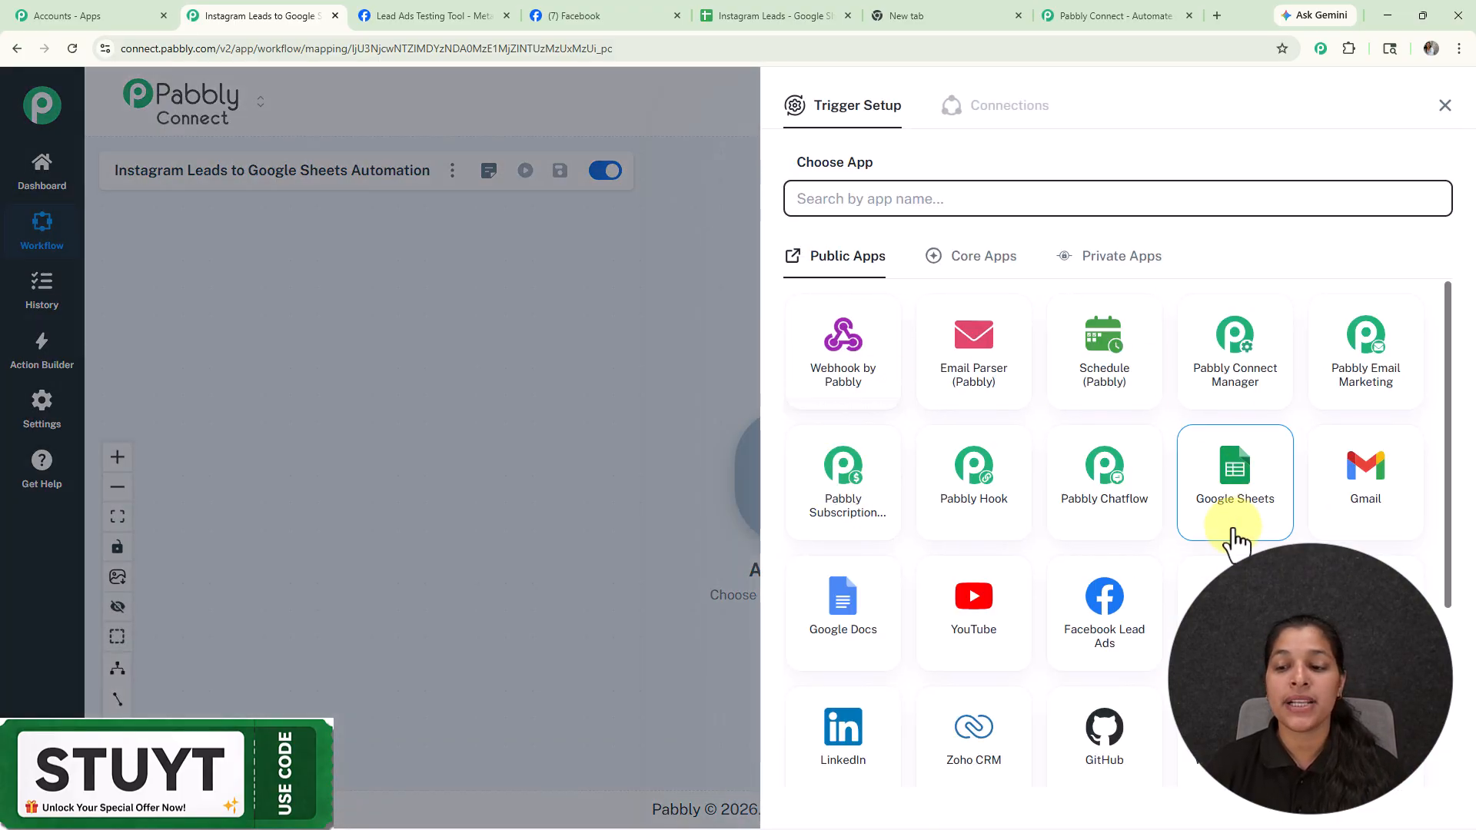
{"action": "left_click", "coordinate": [1236, 613]}
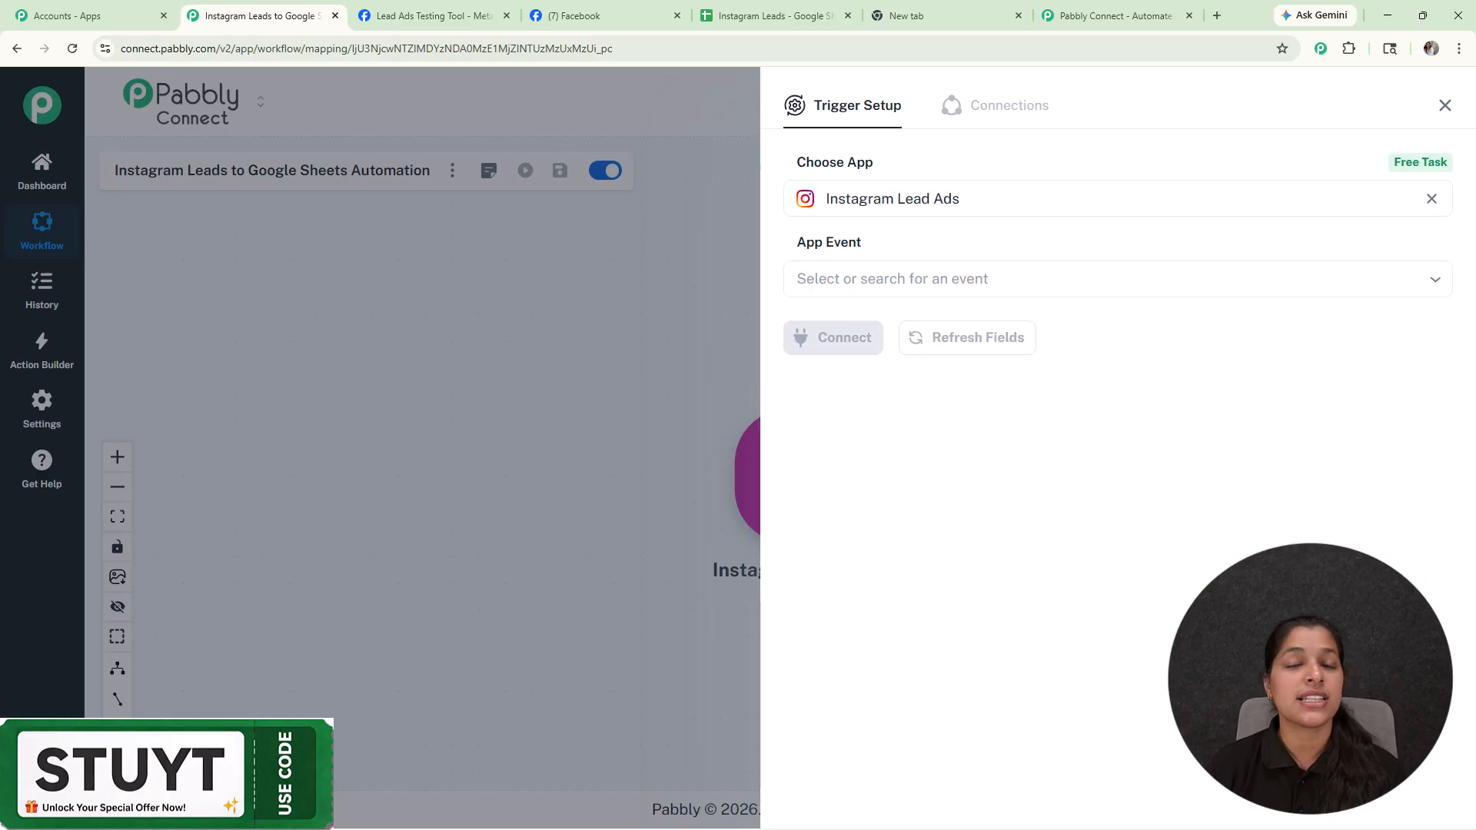
{"action": "left_click", "coordinate": [988, 264]}
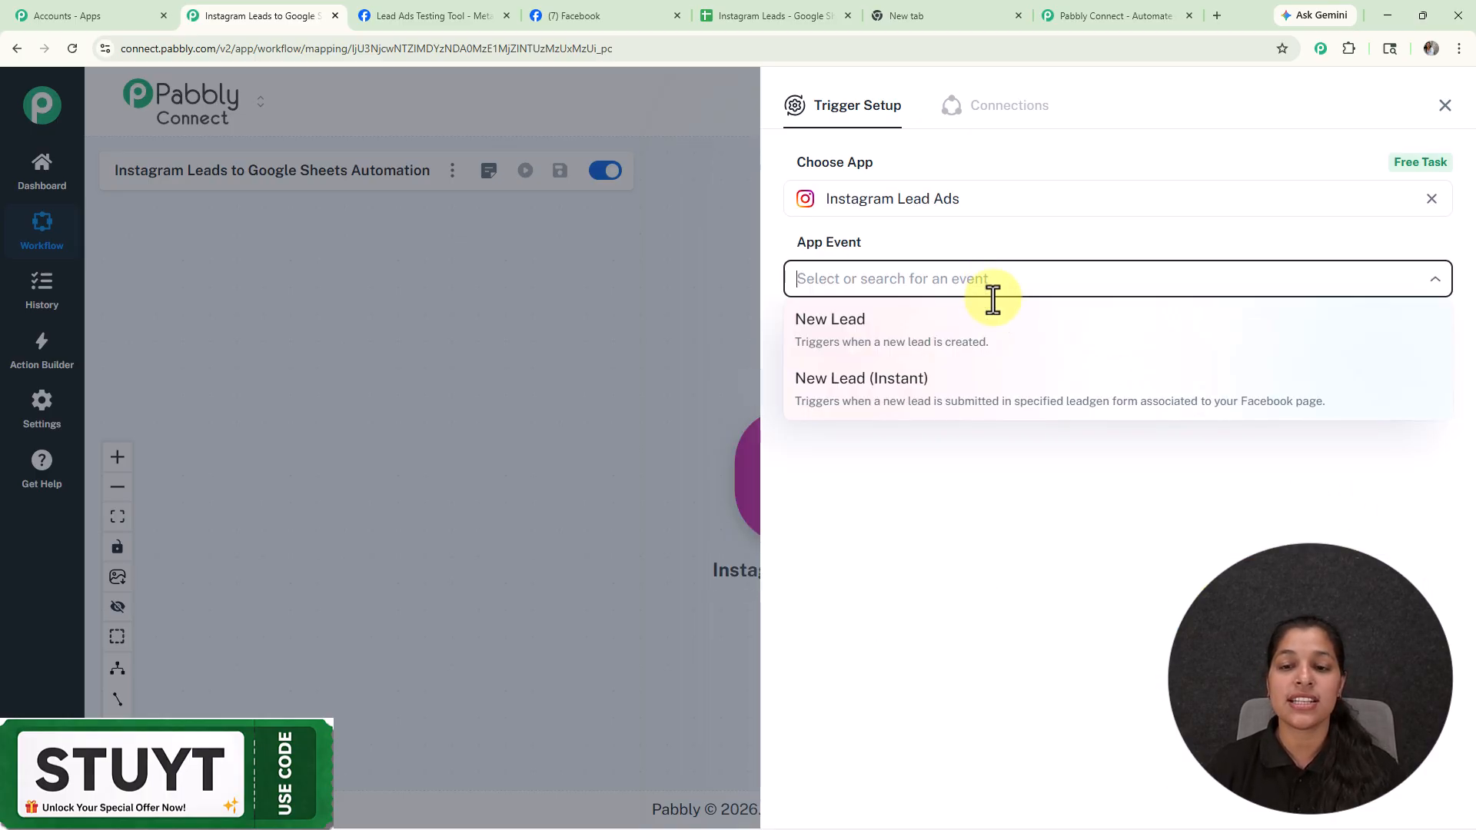
{"action": "left_click", "coordinate": [1005, 401]}
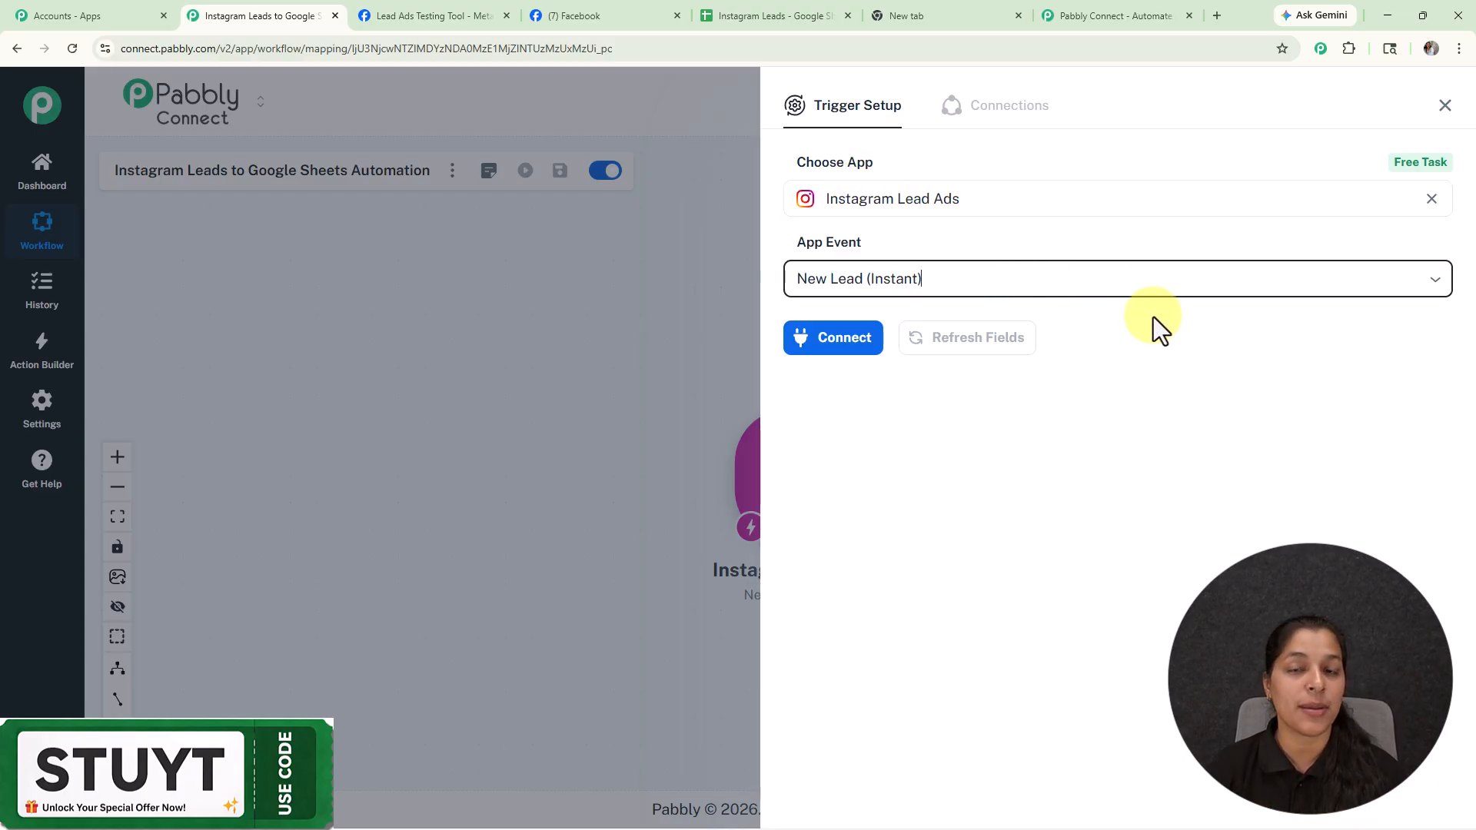
Connect the trigger through a new Instagram Lead Ads connection, authorizing it with the Facebook account already logged in
{"action": "left_click", "coordinate": [845, 344]}
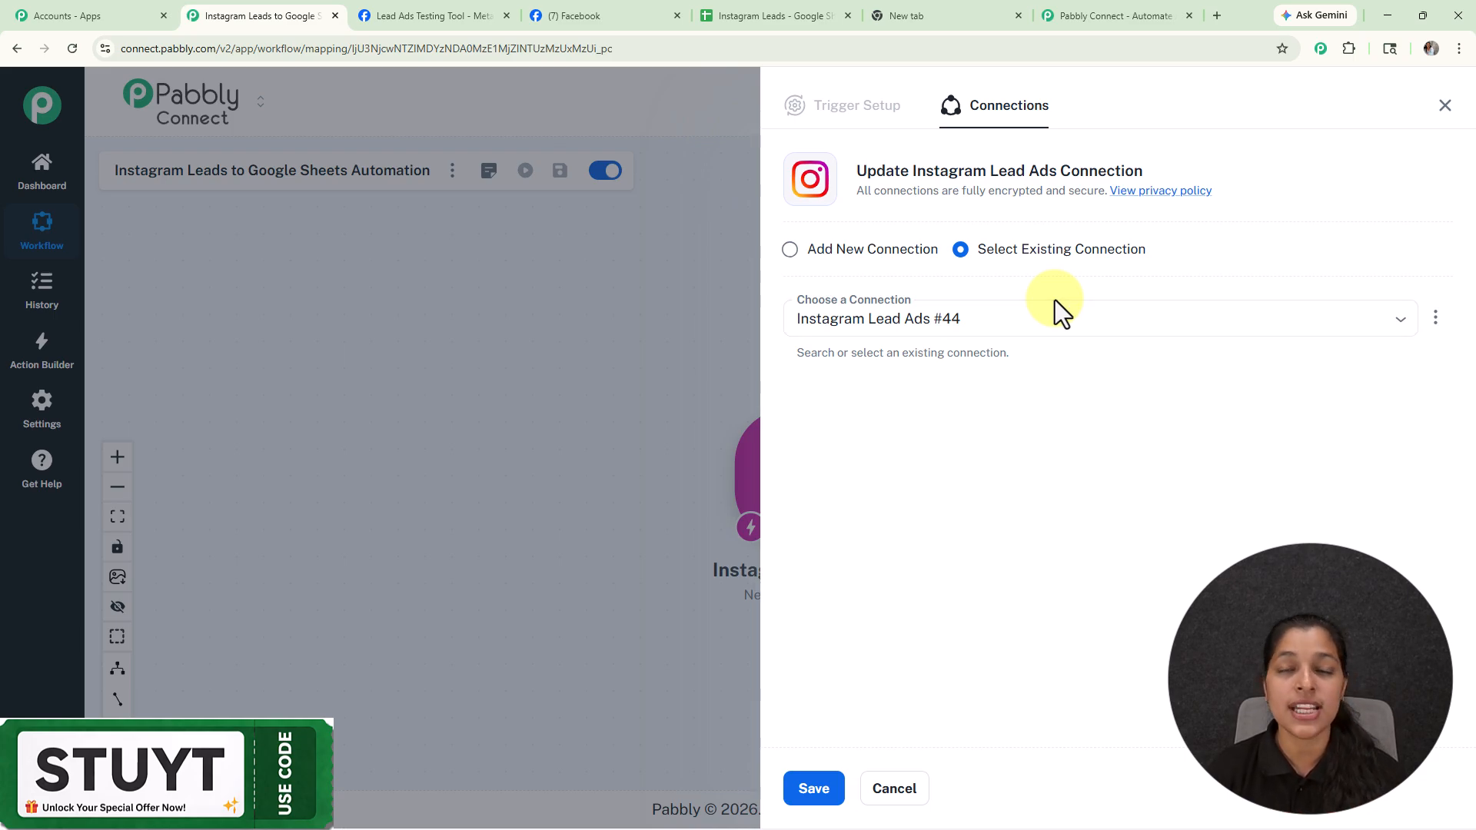
{"action": "left_click", "coordinate": [790, 250]}
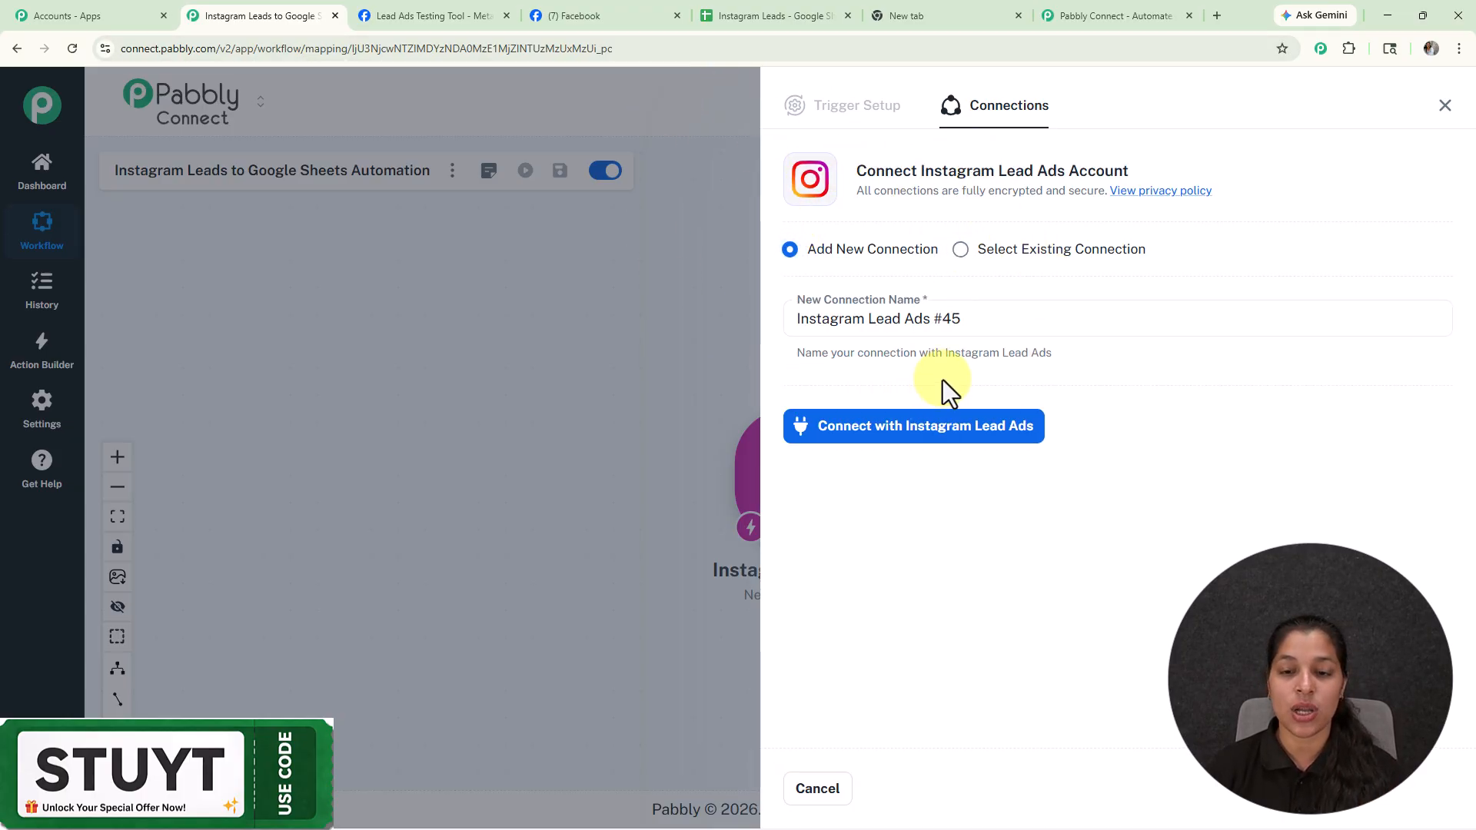
{"action": "left_click", "coordinate": [894, 429]}
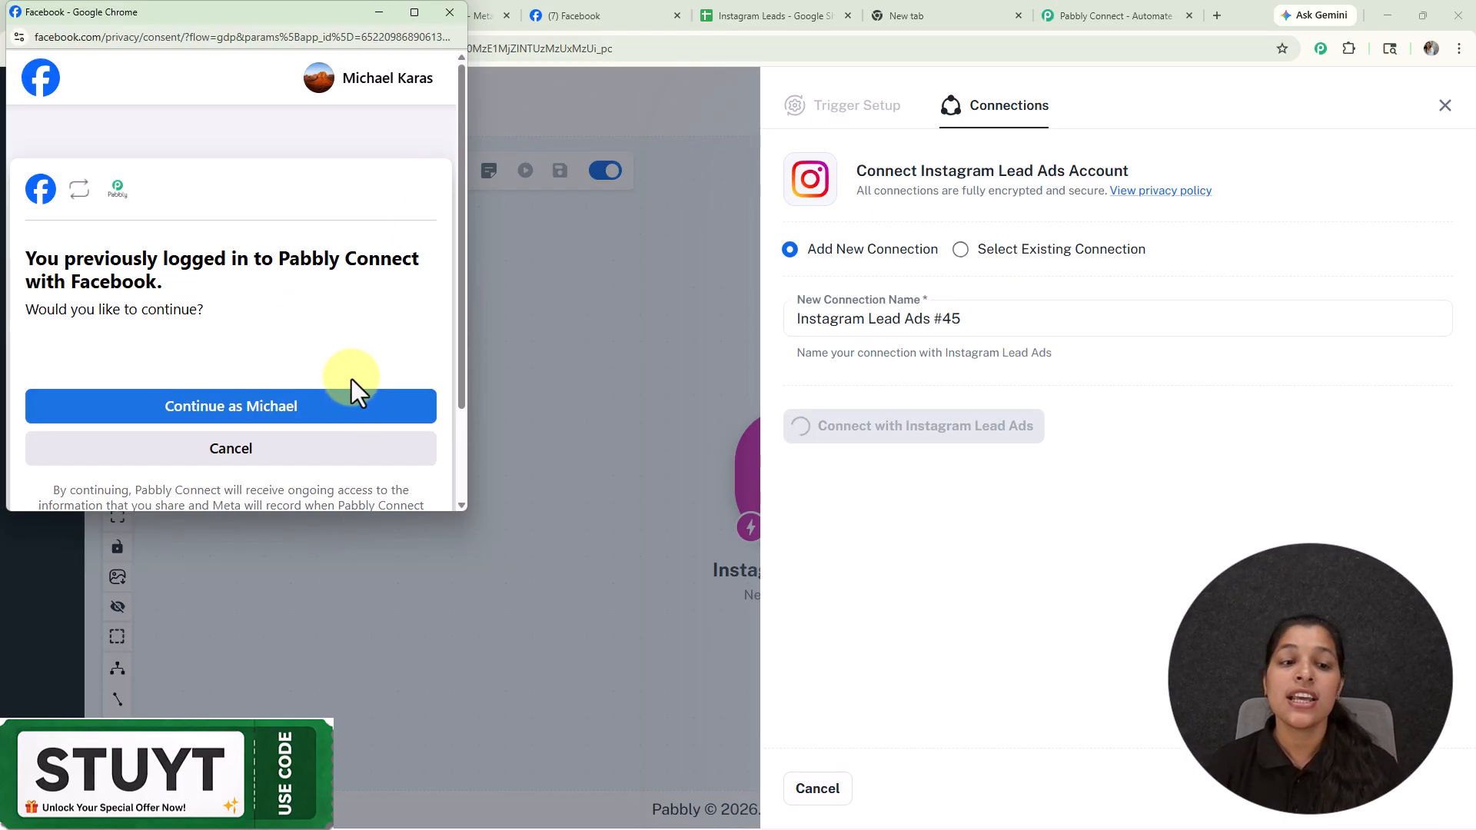
{"action": "left_click", "coordinate": [362, 415]}
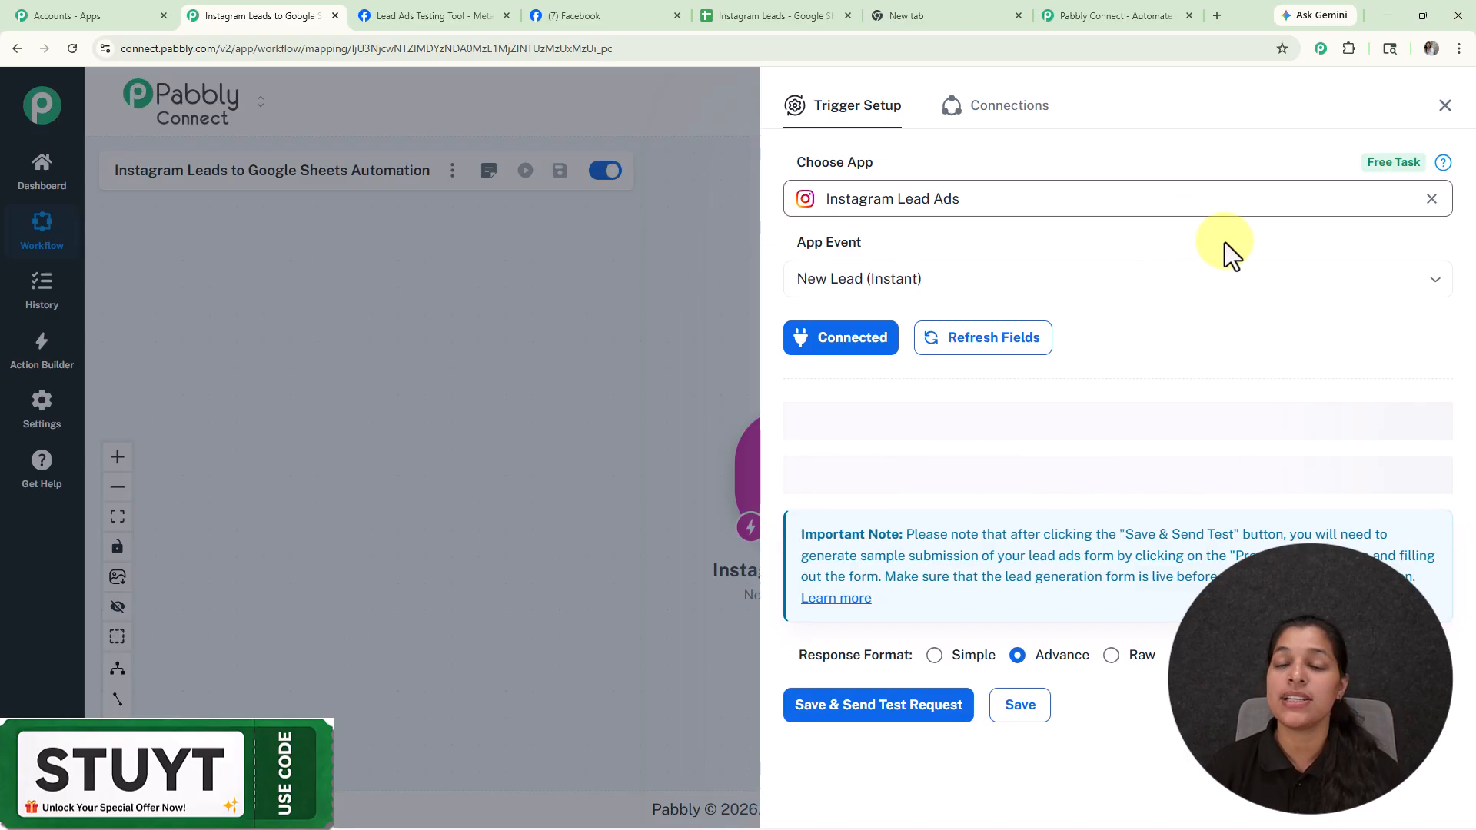
Check the Facebook page, then set the trigger's page to The Magic Makers and its LeadGen form to New Leads
{"action": "left_click", "coordinate": [594, 3]}
{"action": "scroll", "coordinate": [715, 289], "scroll_direction": "up", "scroll_amount": 5}
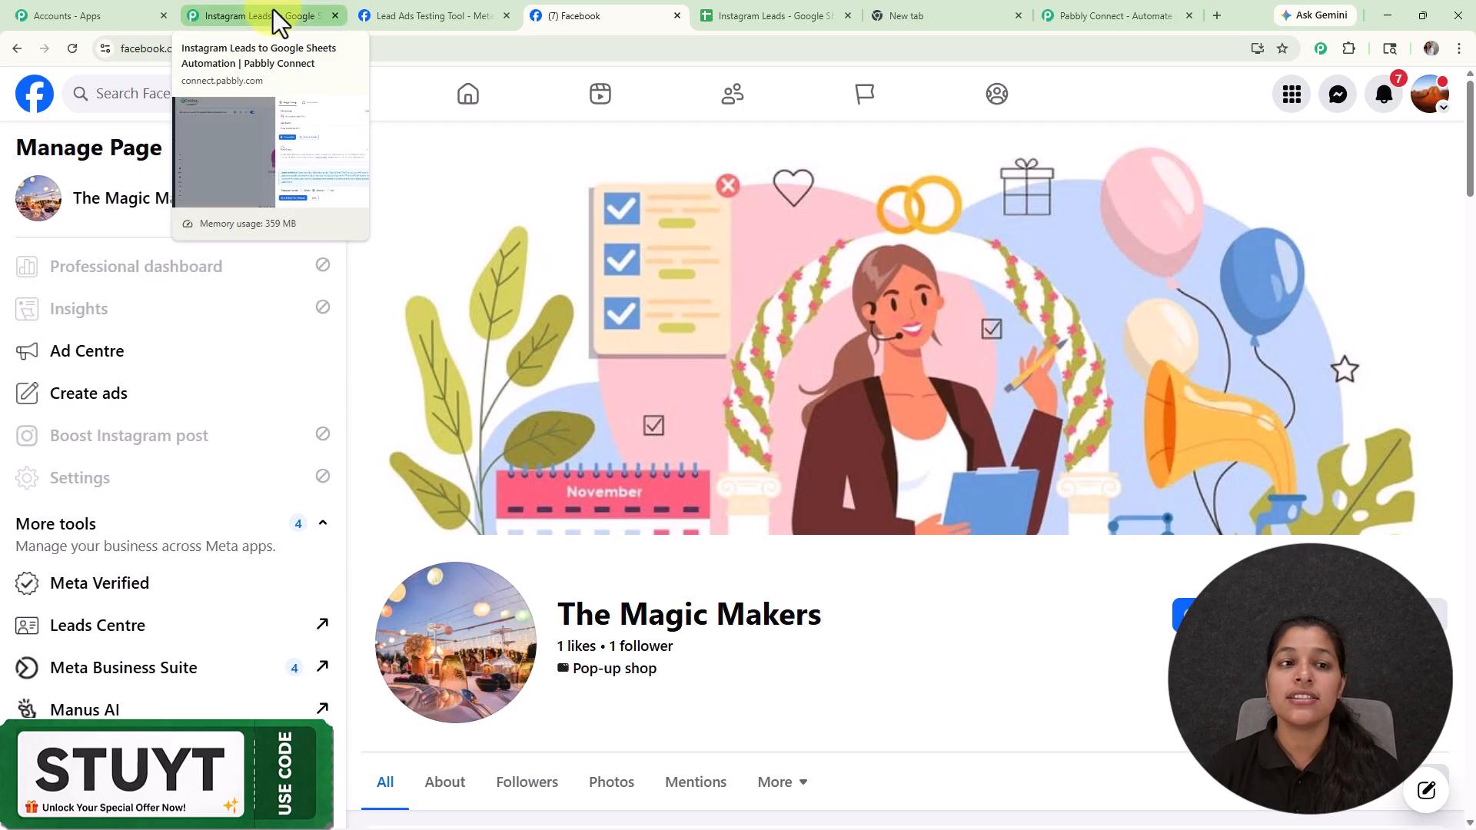
{"action": "left_click", "coordinate": [274, 11]}
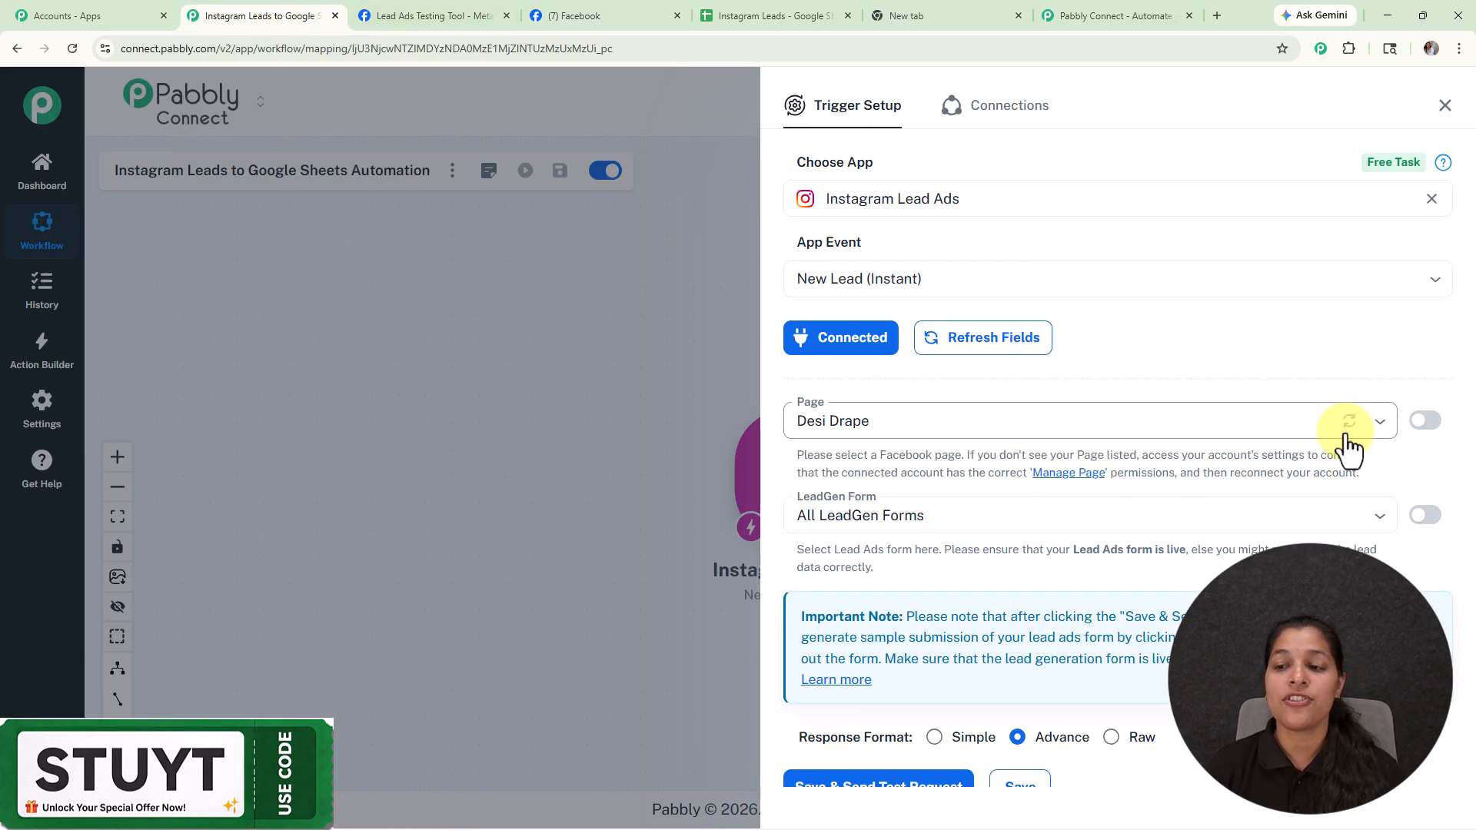
{"action": "left_click", "coordinate": [1382, 425]}
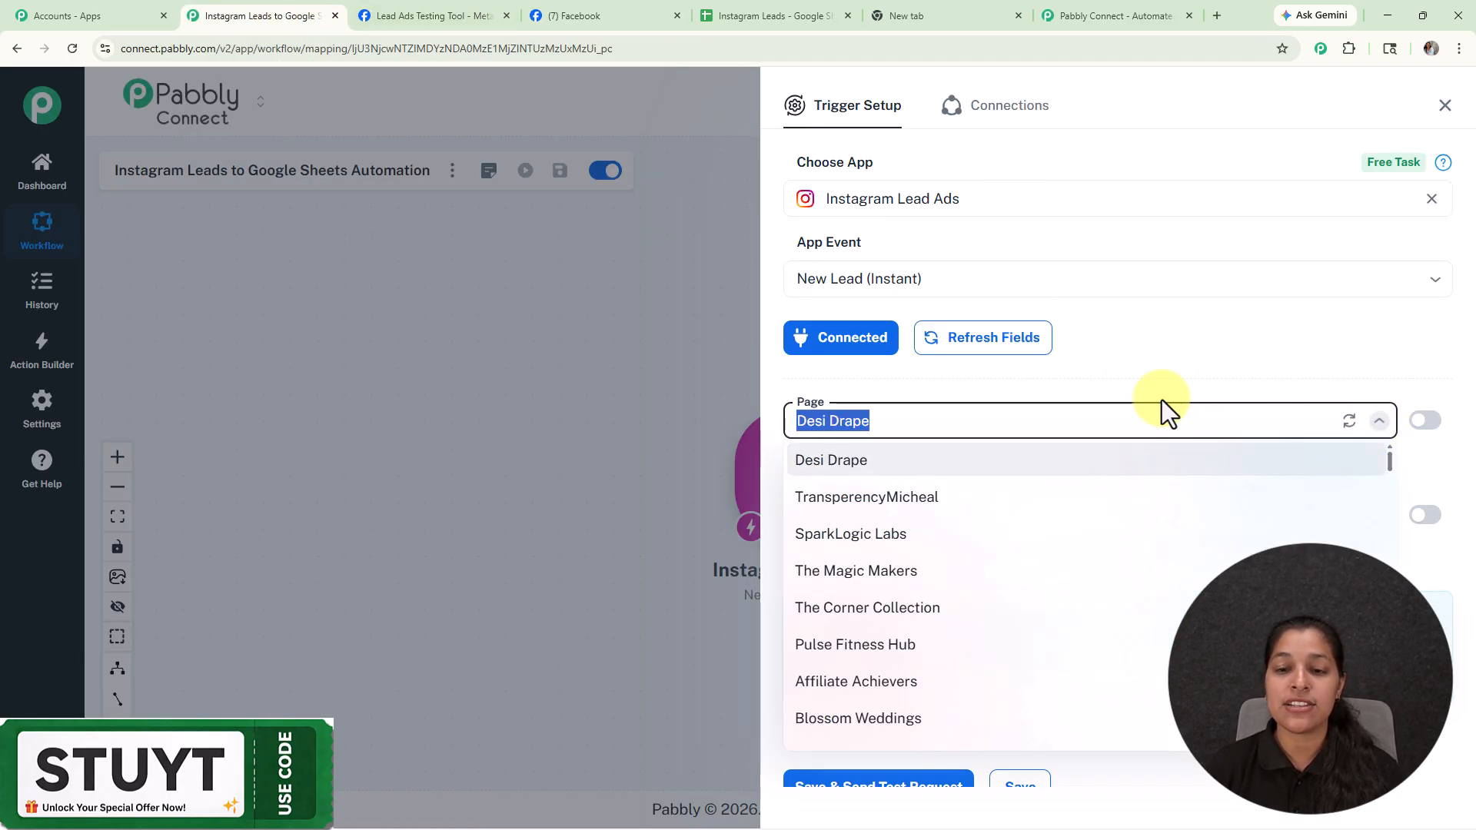
{"action": "left_click", "coordinate": [913, 585]}
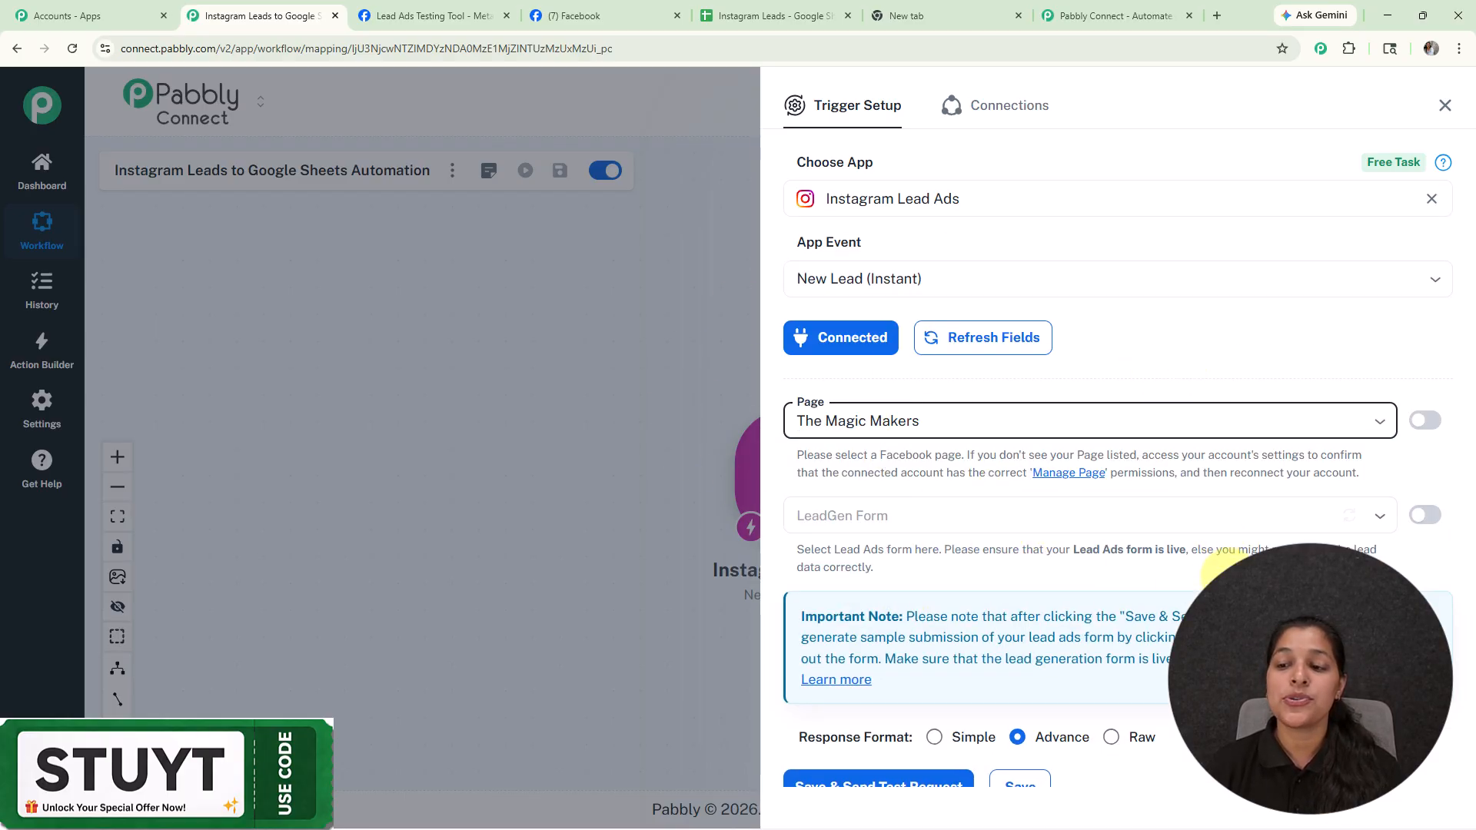
{"action": "left_click", "coordinate": [1378, 525]}
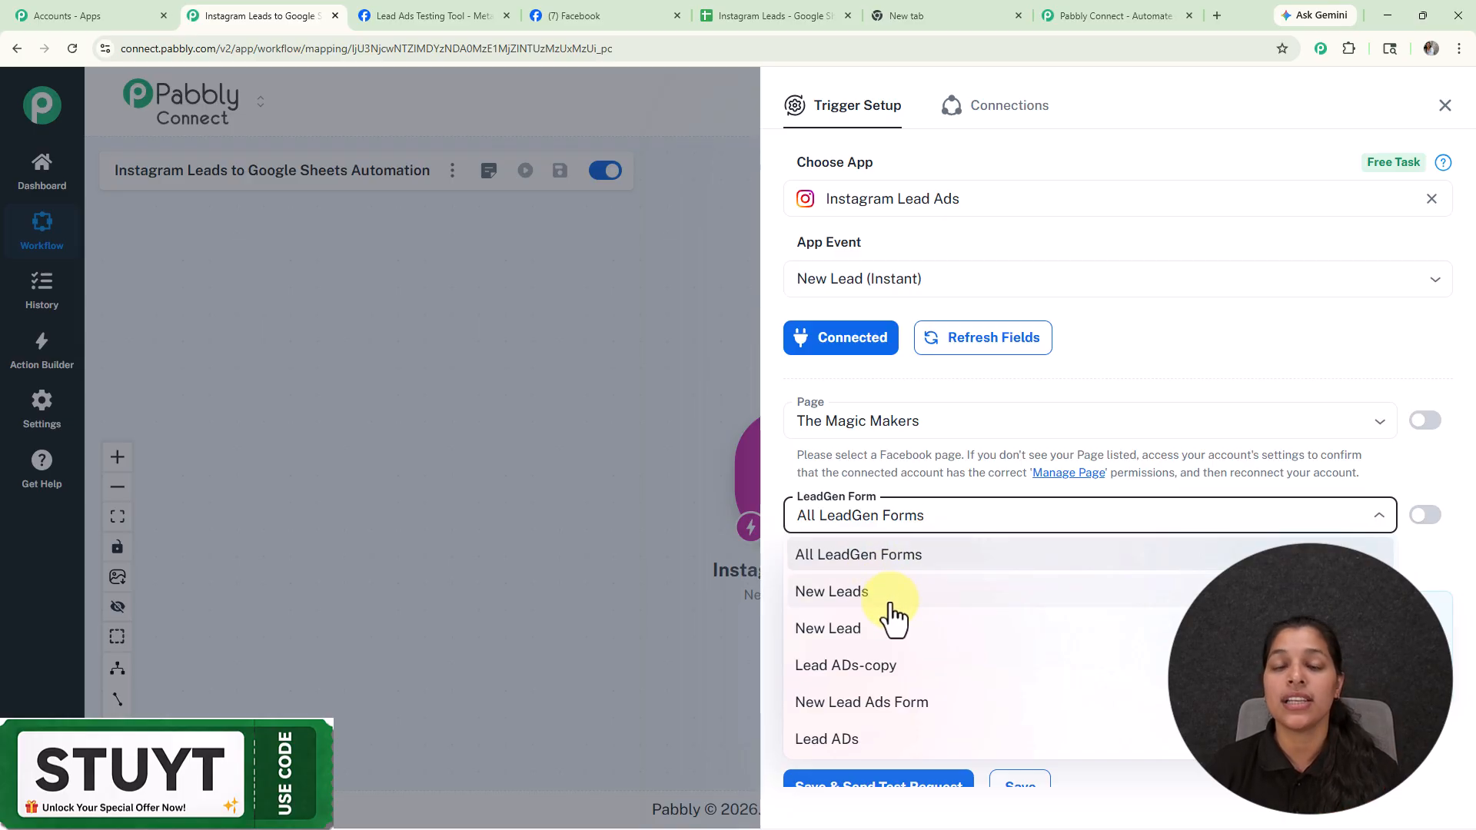
{"action": "left_click", "coordinate": [861, 600]}
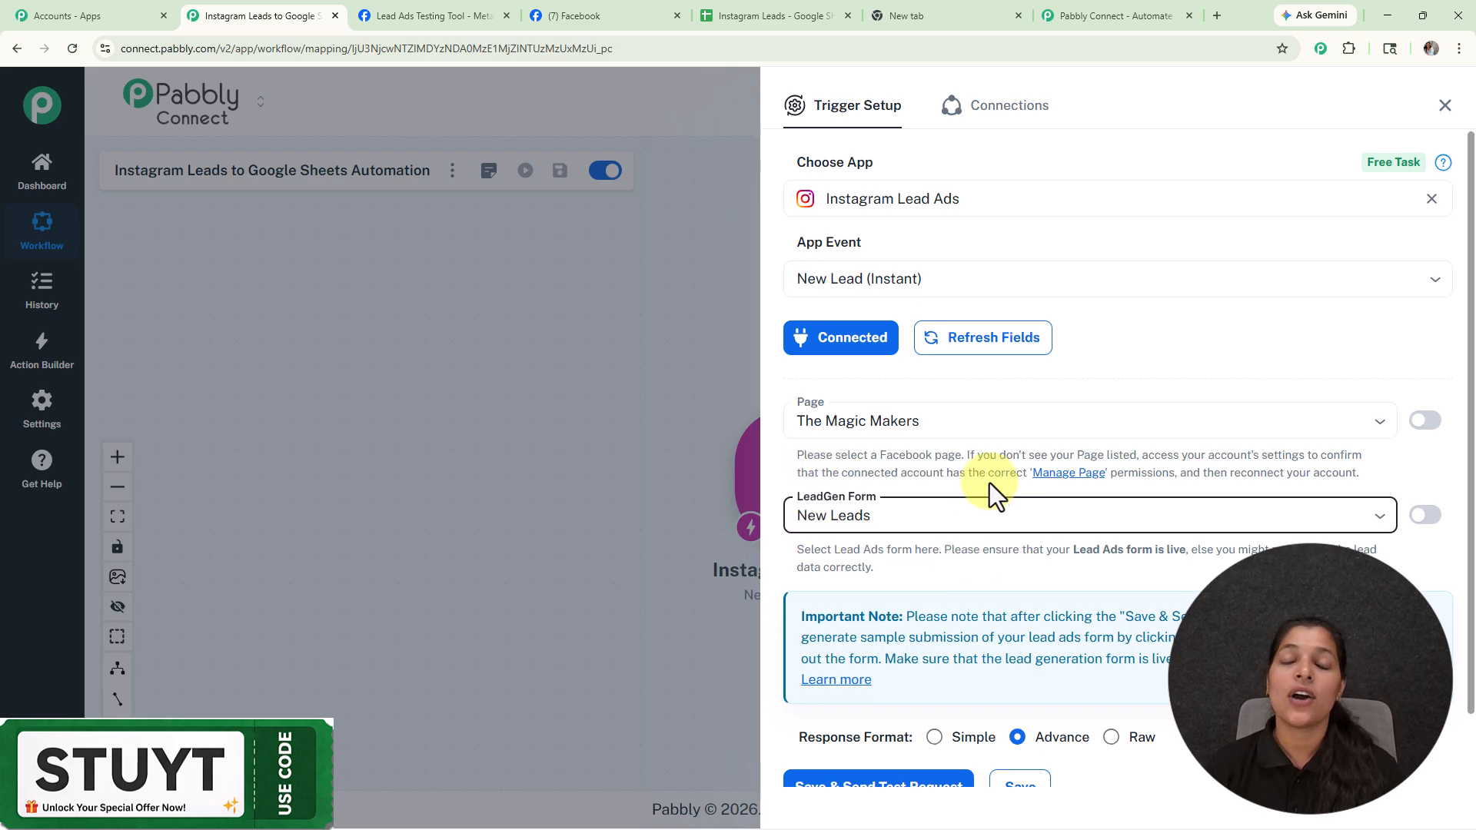
Set the trigger's response format to Simple, then save it and send a test request
{"action": "scroll", "coordinate": [1012, 466], "scroll_direction": "down", "scroll_amount": 2}
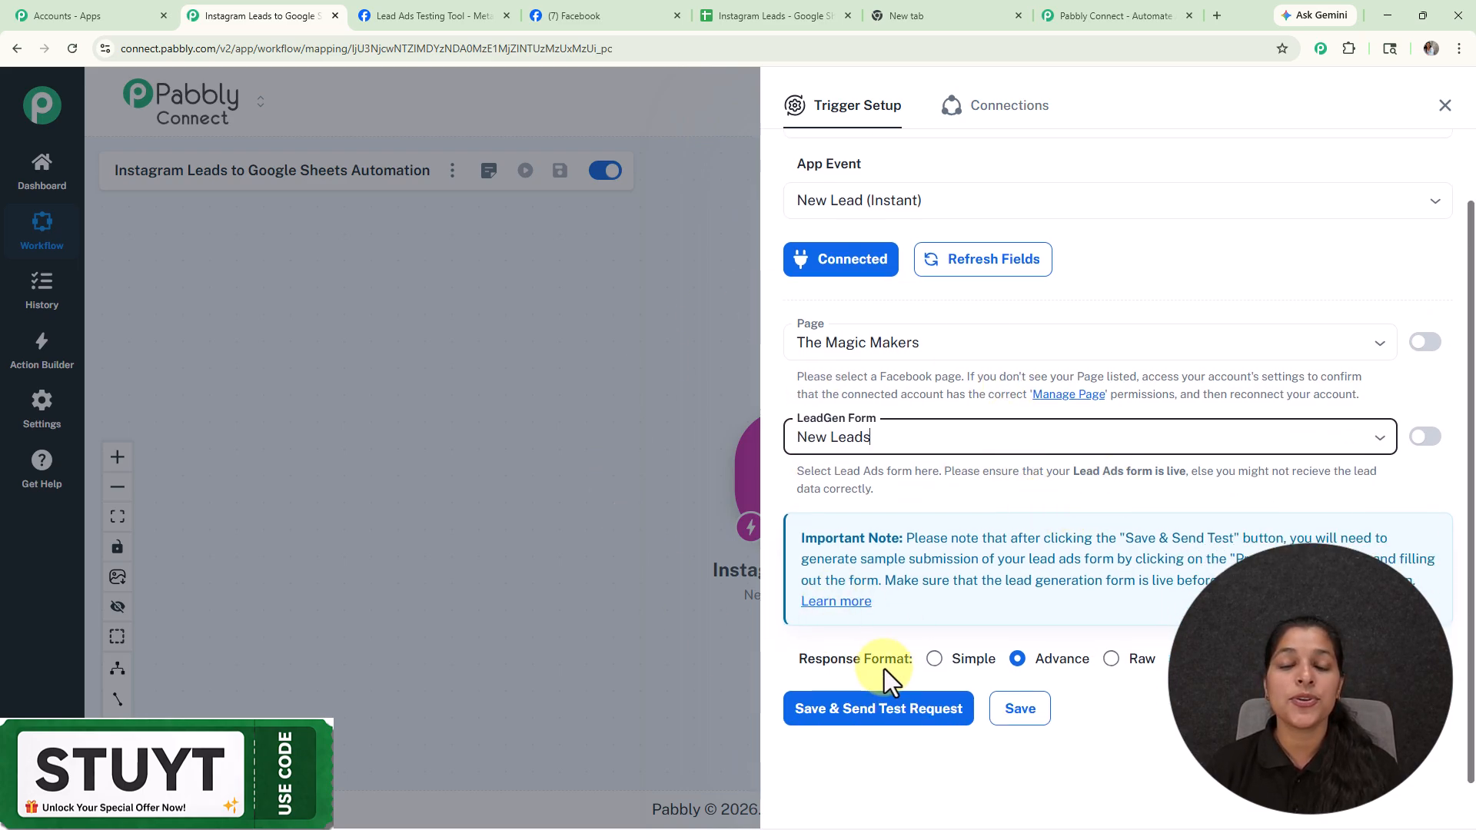
{"action": "left_click", "coordinate": [934, 659]}
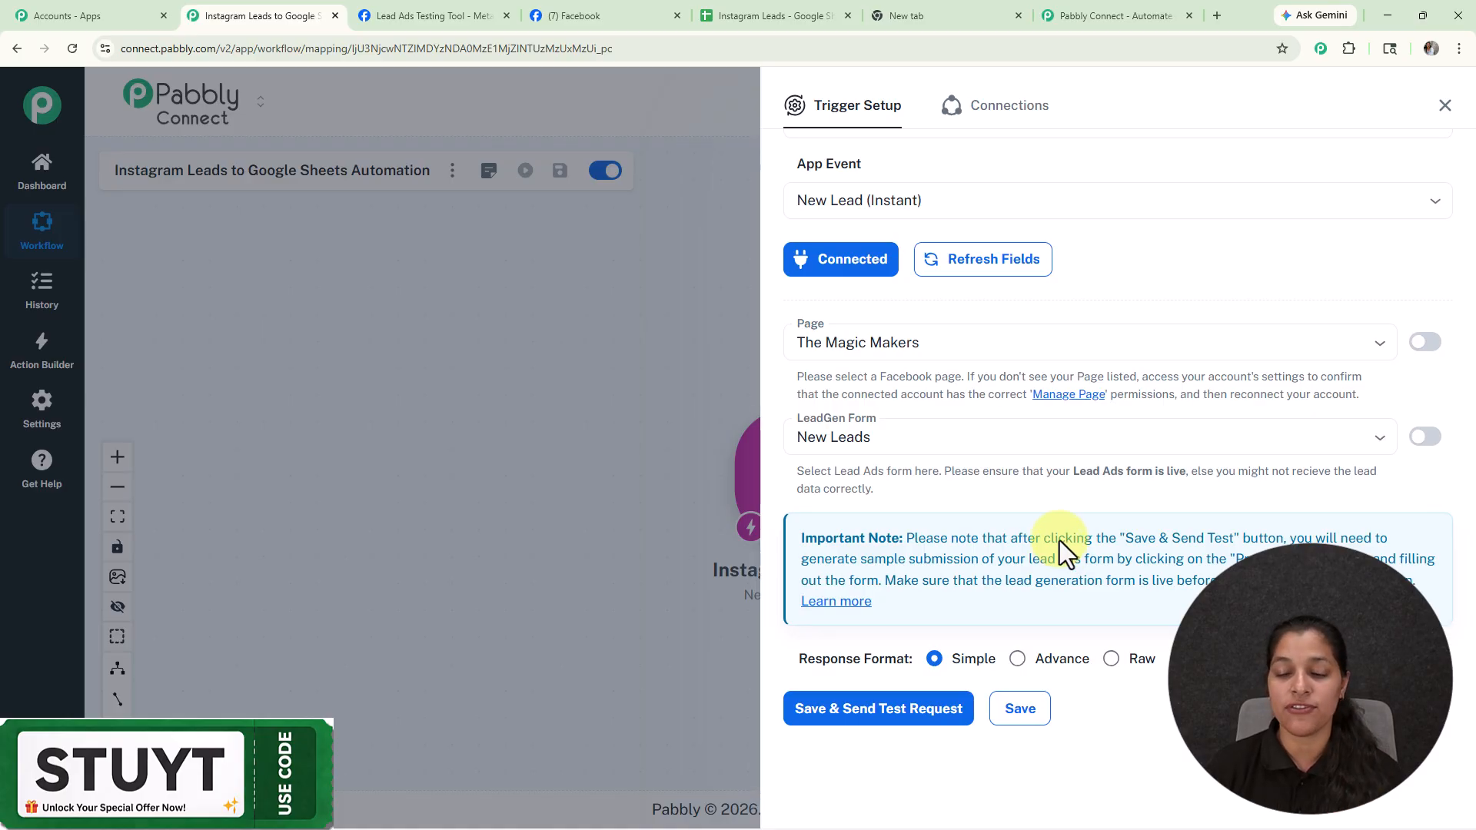
{"action": "left_click", "coordinate": [819, 712]}
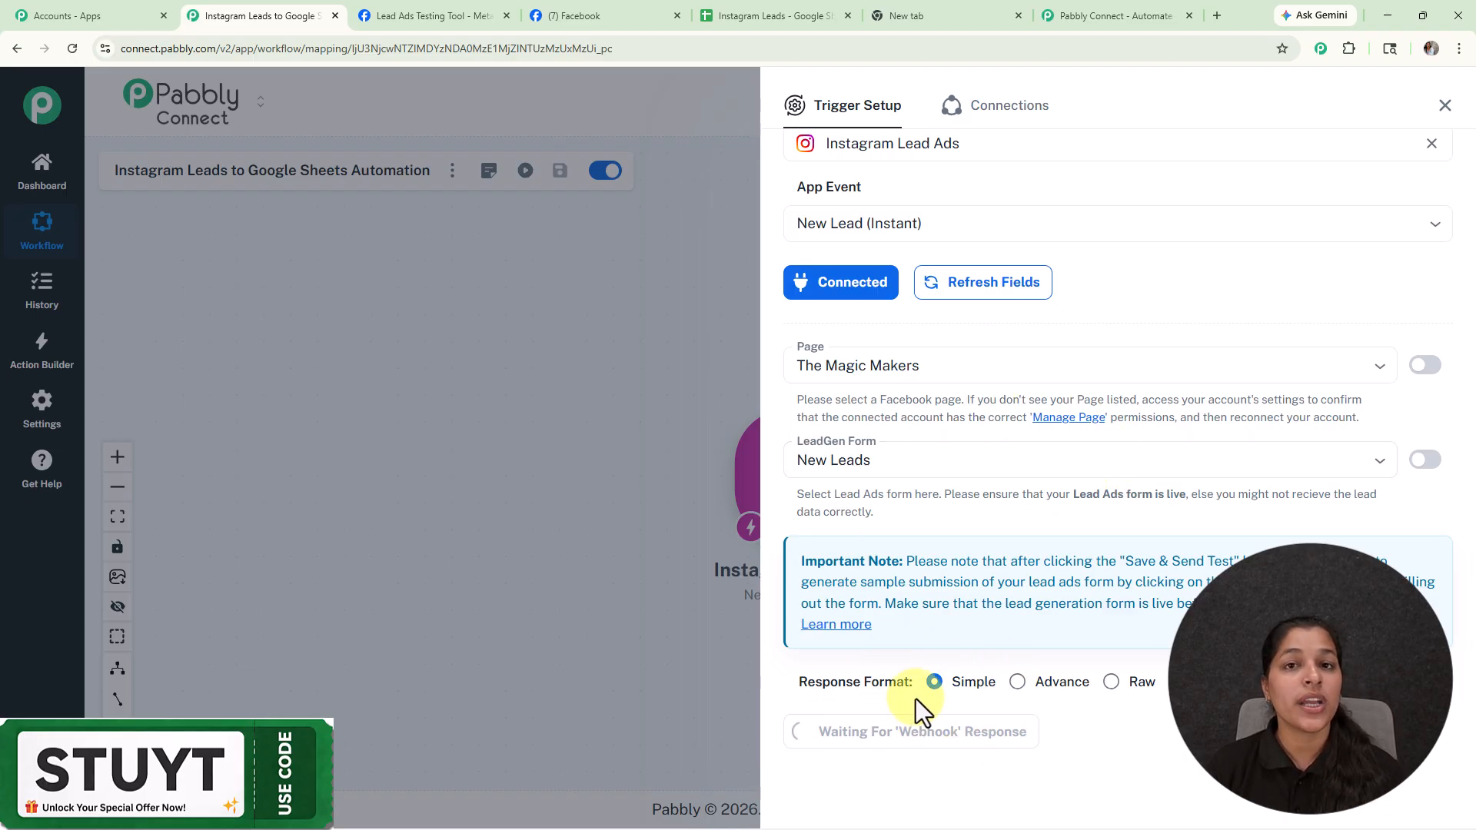
{"action": "mouse_move", "coordinate": [909, 689]}
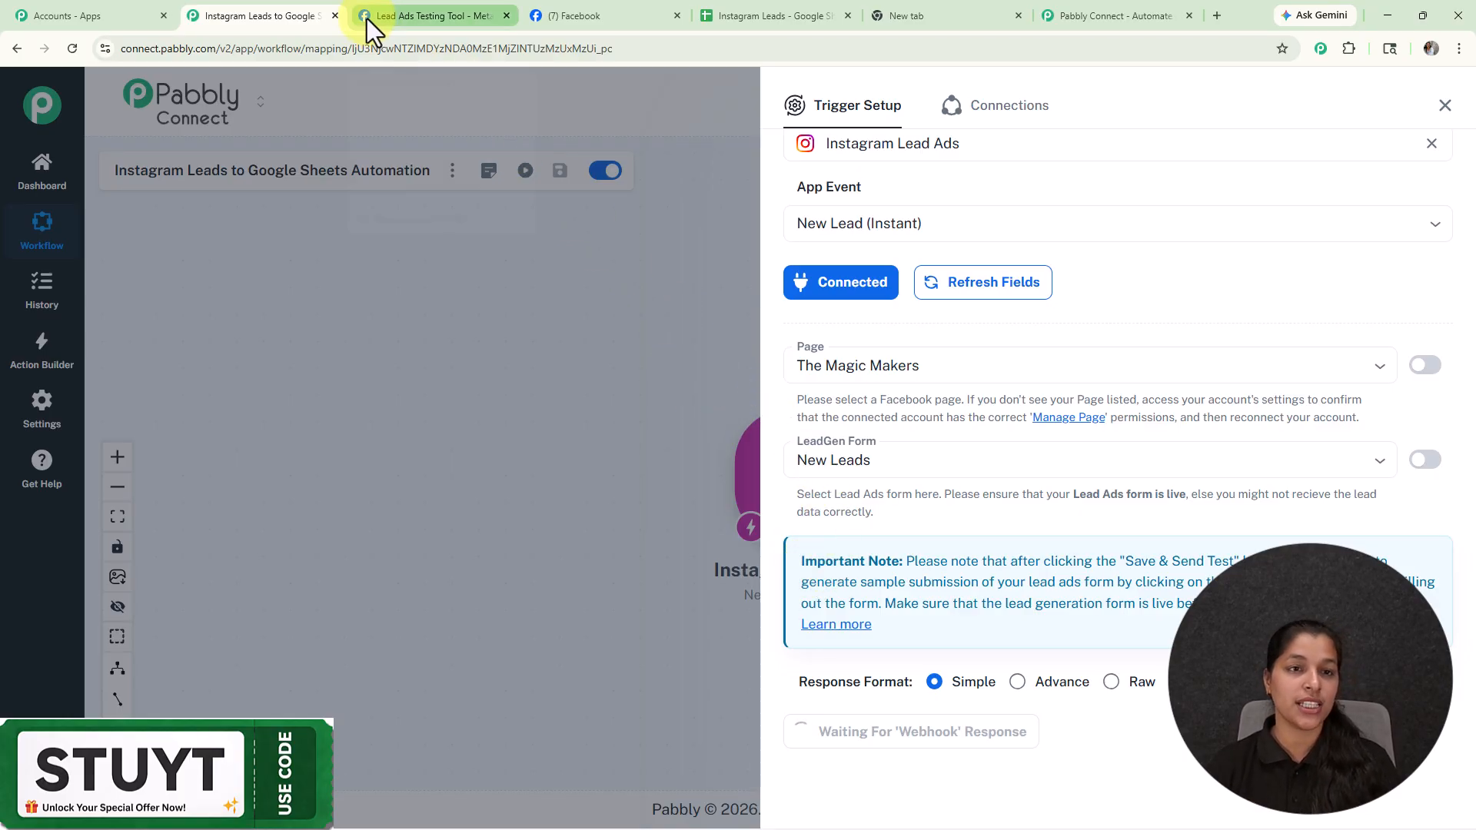
Switch to Meta for Developers and open the Lead Ads Testing Tool from its developer tools
{"action": "left_click", "coordinate": [421, 16]}
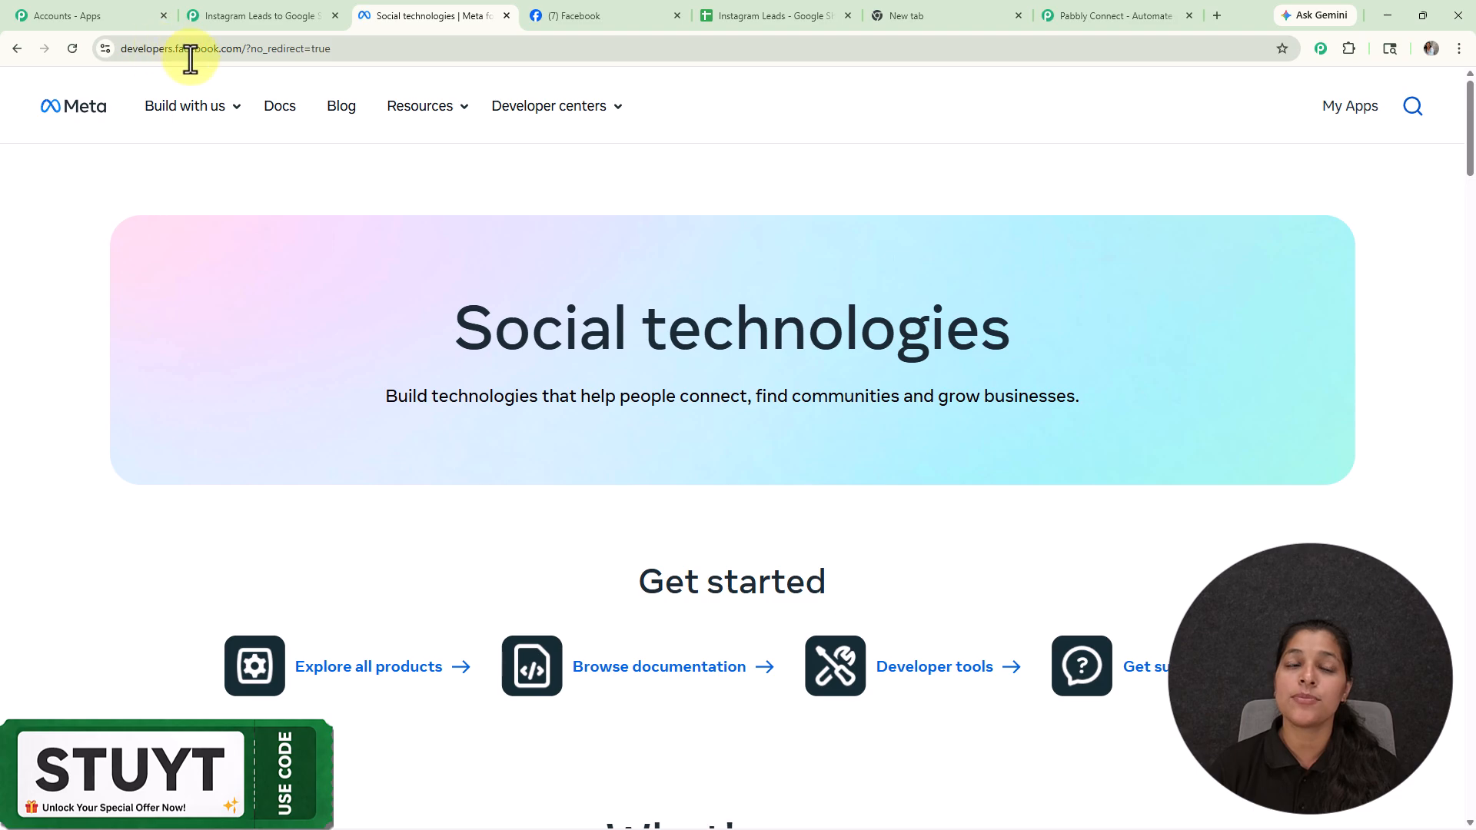
{"action": "left_click", "coordinate": [431, 115]}
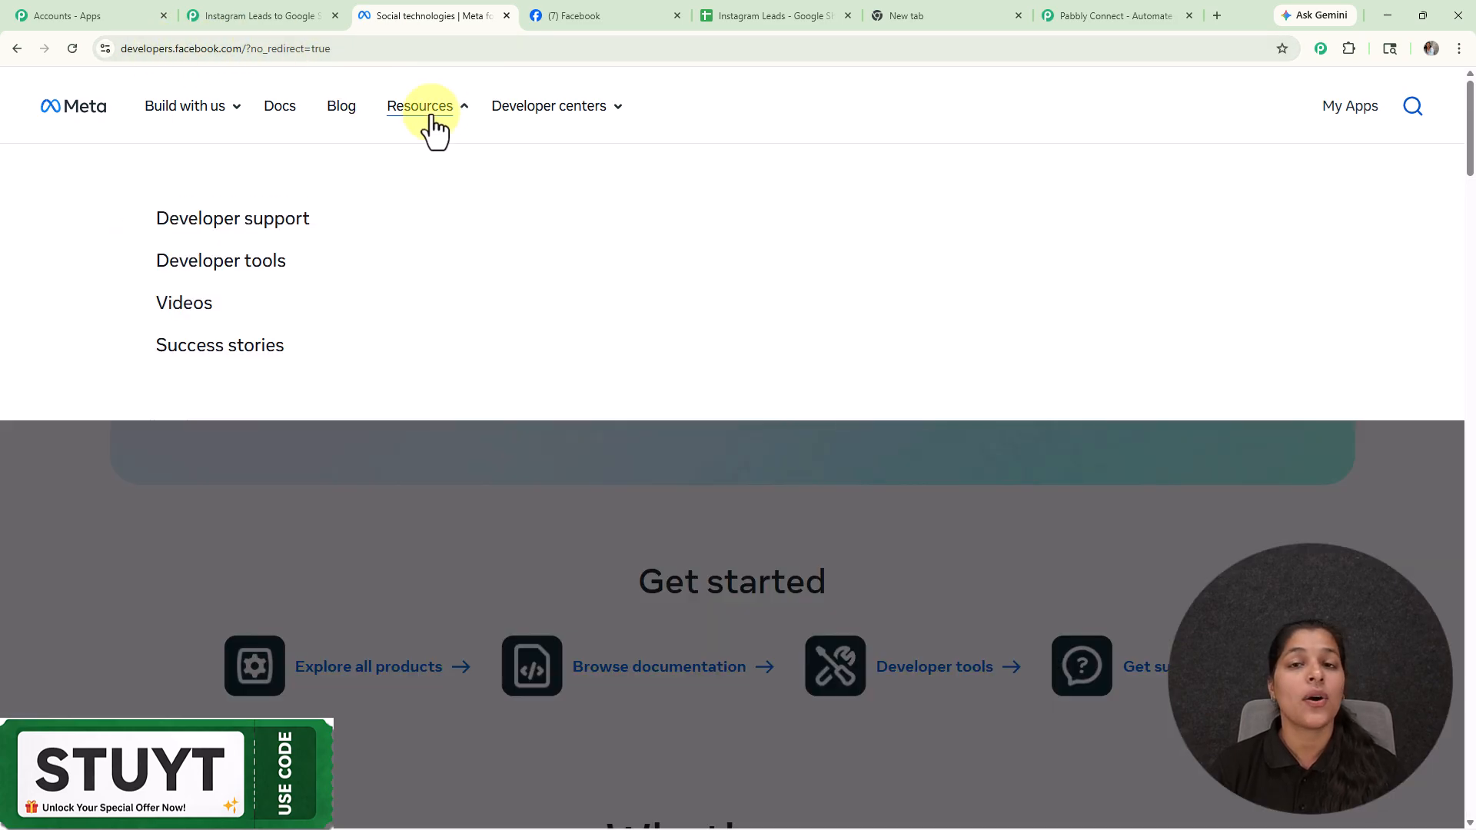
{"action": "left_click", "coordinate": [222, 265]}
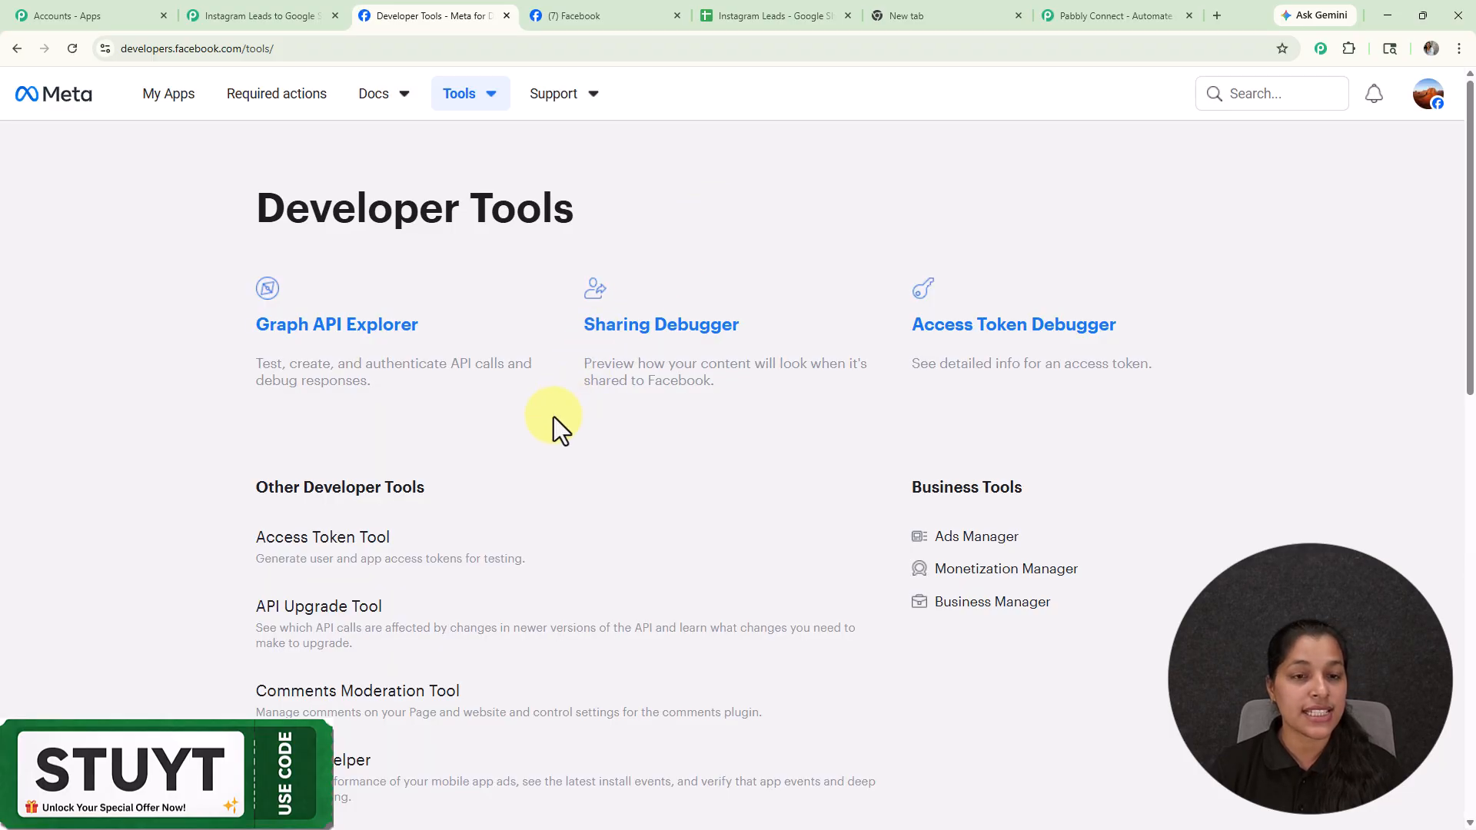
{"action": "scroll", "coordinate": [552, 417], "scroll_direction": "down", "scroll_amount": 5}
{"action": "left_click", "coordinate": [338, 386]}
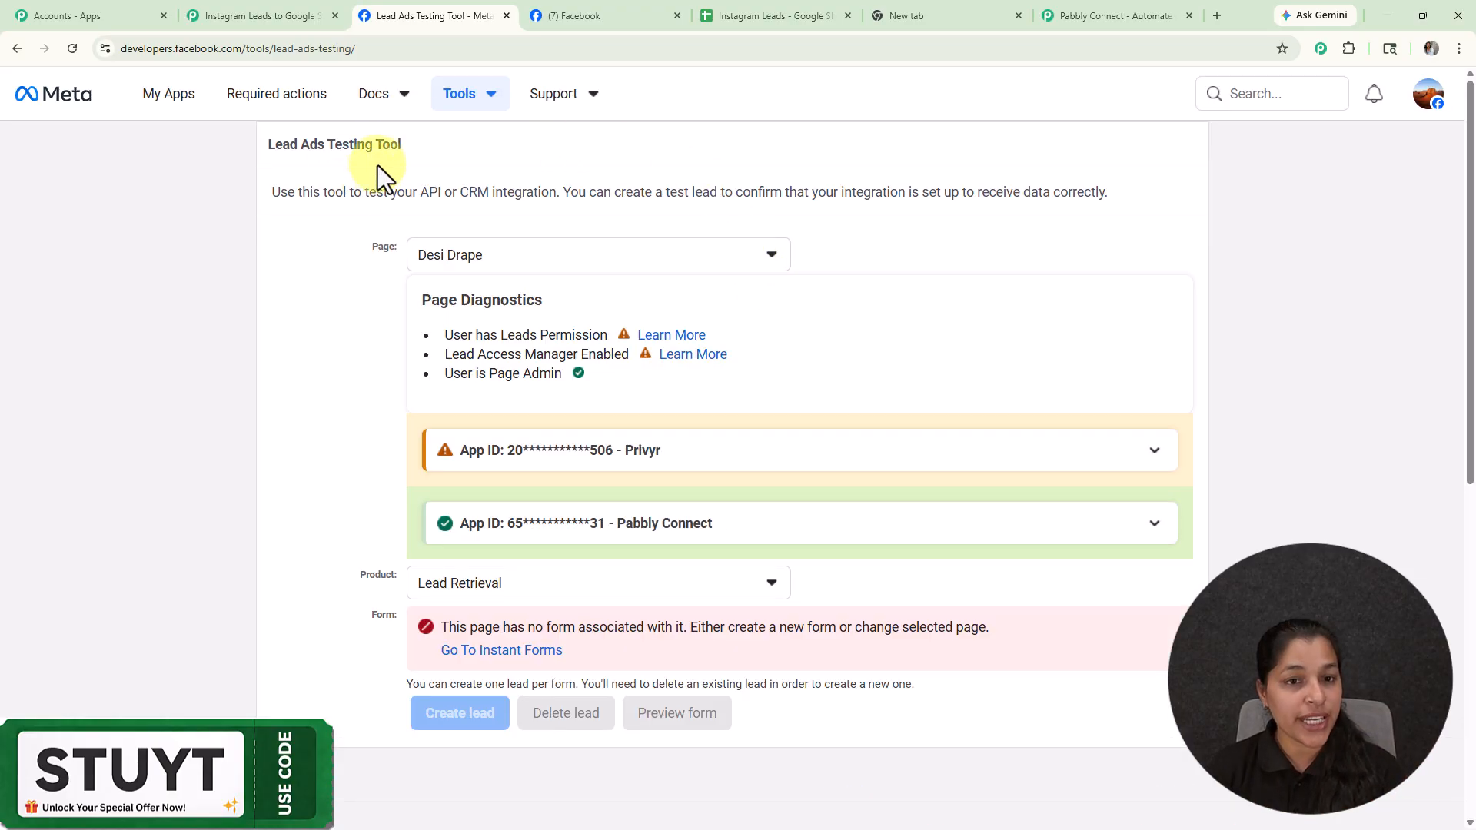
Choose The Magic Makers as the testing tool's page and keep New Leads as the form
{"action": "left_click", "coordinate": [487, 263]}
{"action": "left_click", "coordinate": [496, 436]}
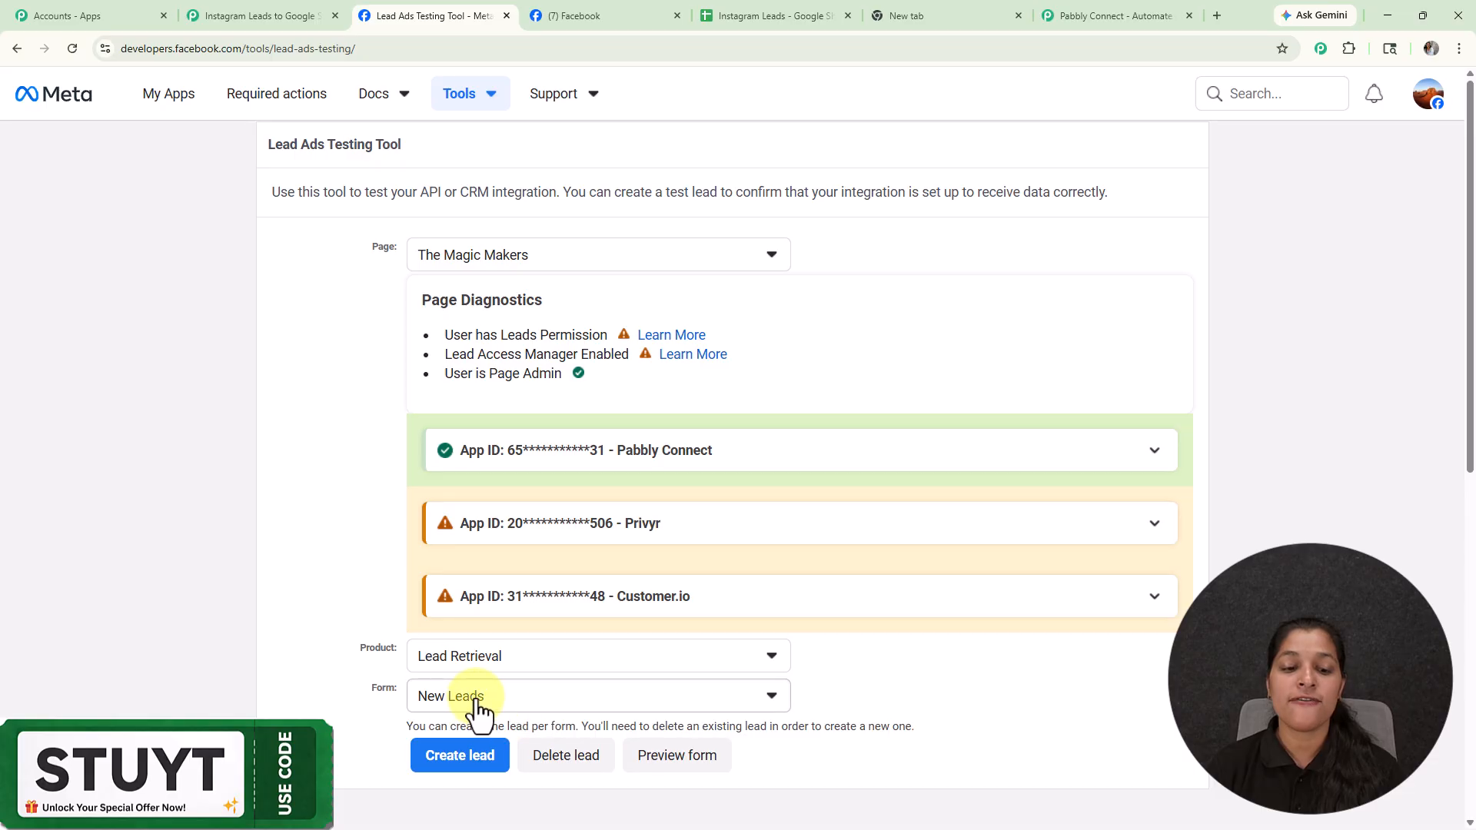
{"action": "left_click", "coordinate": [476, 701]}
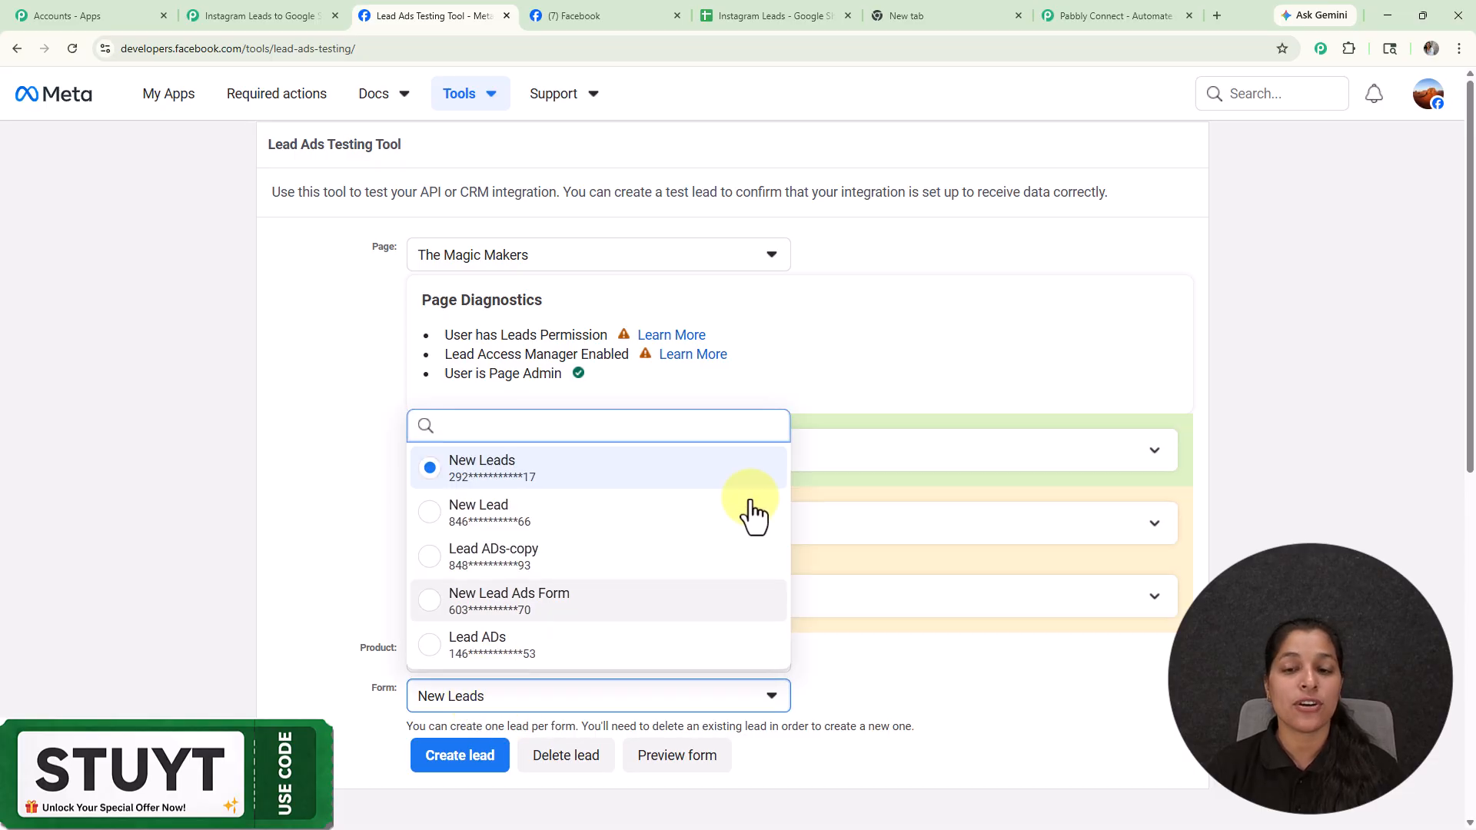
{"action": "left_click", "coordinate": [925, 365]}
Try to delete any existing test lead of the New Leads form
{"action": "scroll", "coordinate": [924, 363], "scroll_direction": "down", "scroll_amount": 1}
{"action": "scroll", "coordinate": [922, 363], "scroll_direction": "down", "scroll_amount": 3}
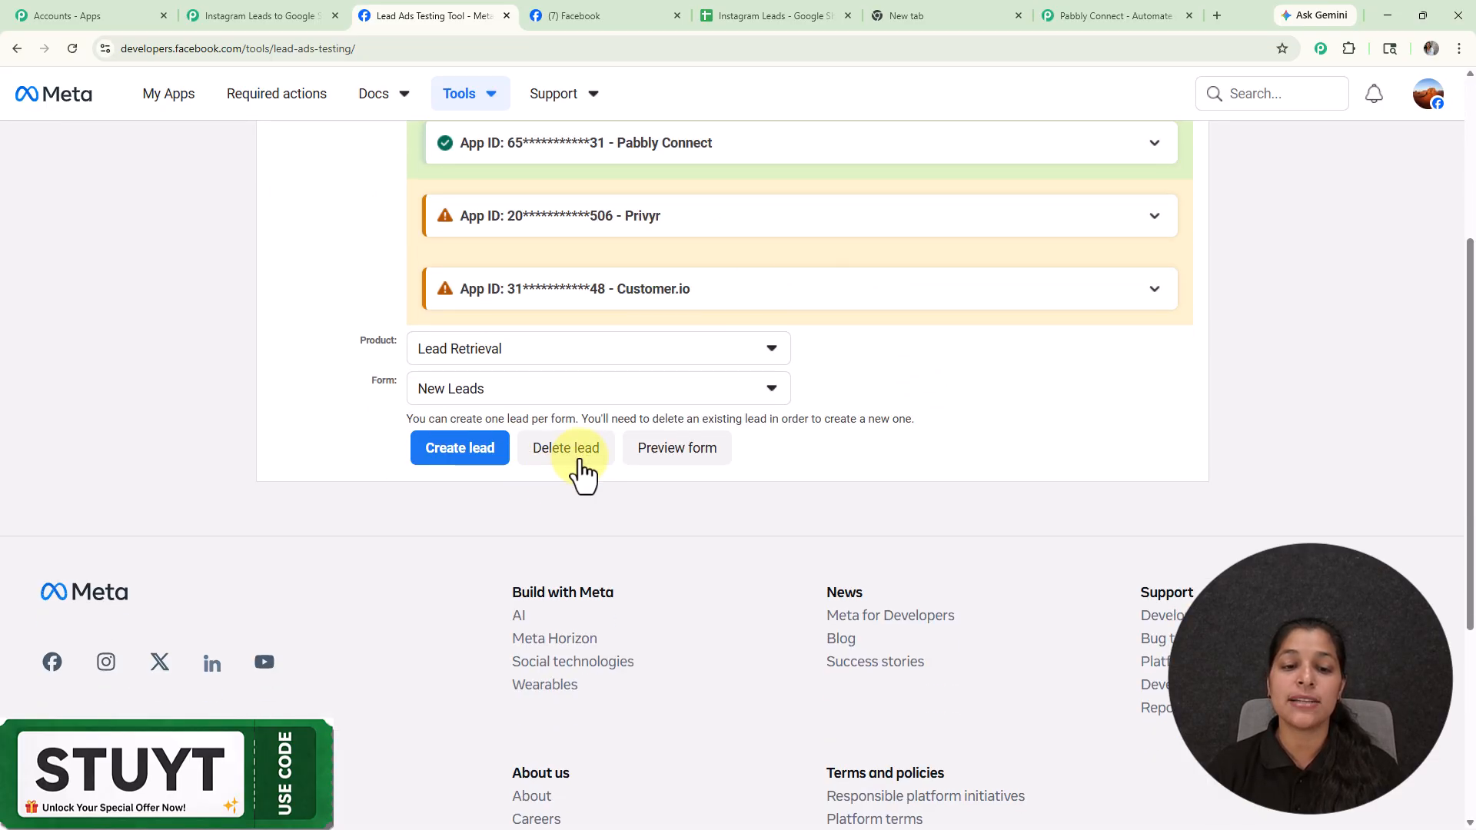
{"action": "left_click", "coordinate": [570, 460]}
{"action": "scroll", "coordinate": [769, 389], "scroll_direction": "up", "scroll_amount": 4}
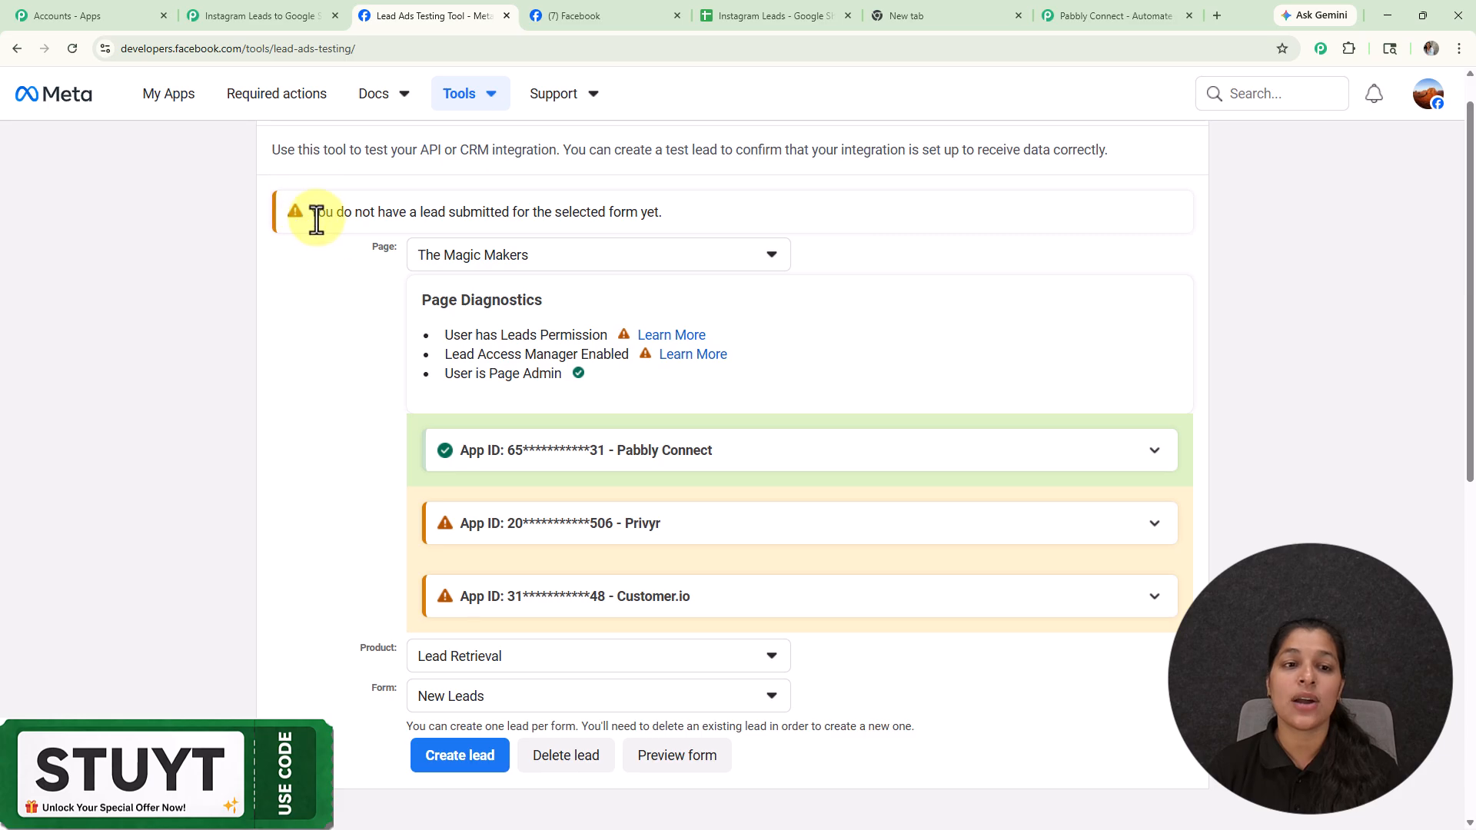
Preview the New Leads form, fill in the test lead's email, name, phone number and city, and submit it
{"action": "scroll", "coordinate": [773, 177], "scroll_direction": "down", "scroll_amount": 4}
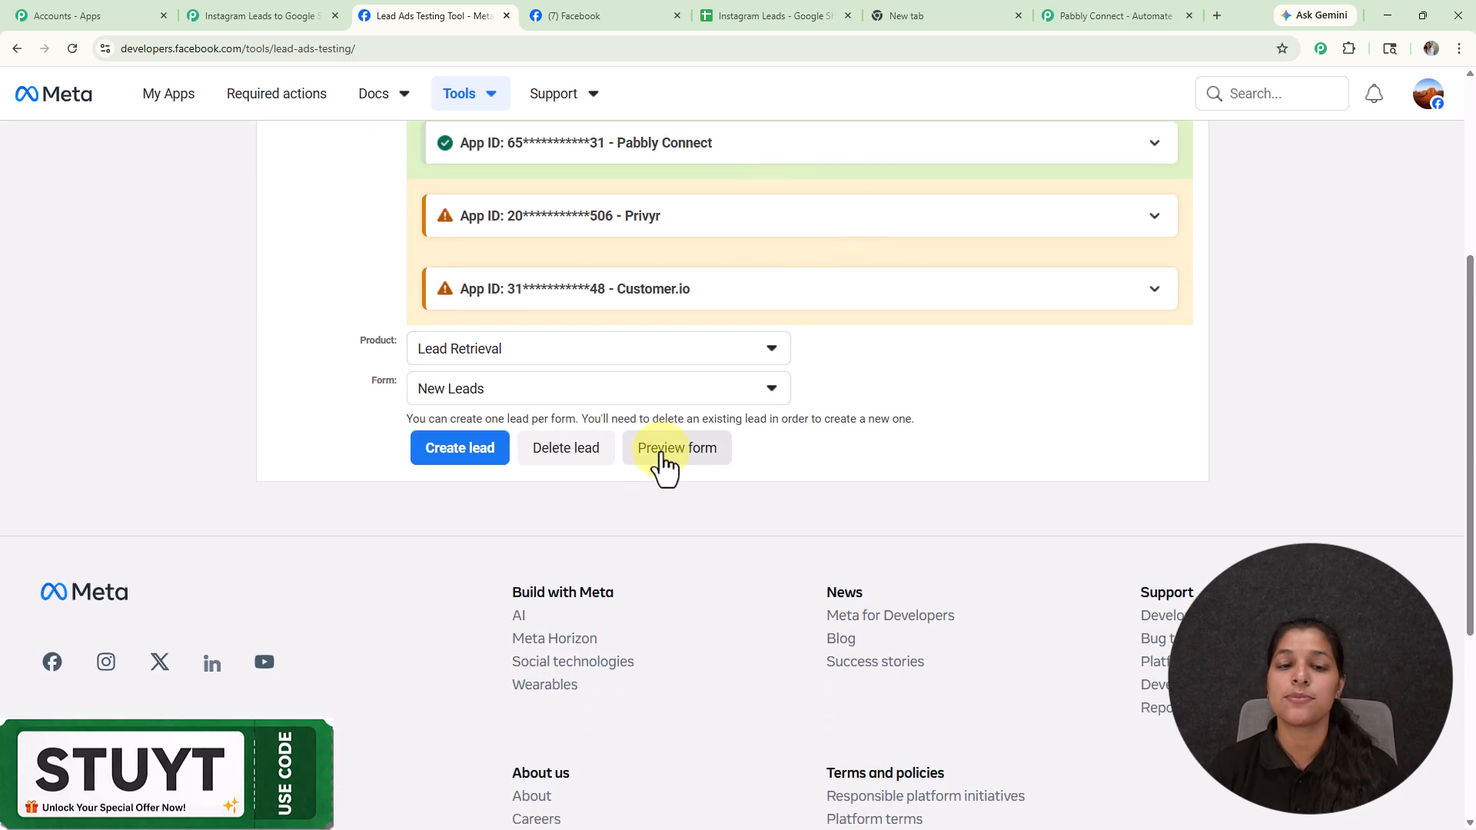
{"action": "left_click", "coordinate": [663, 465]}
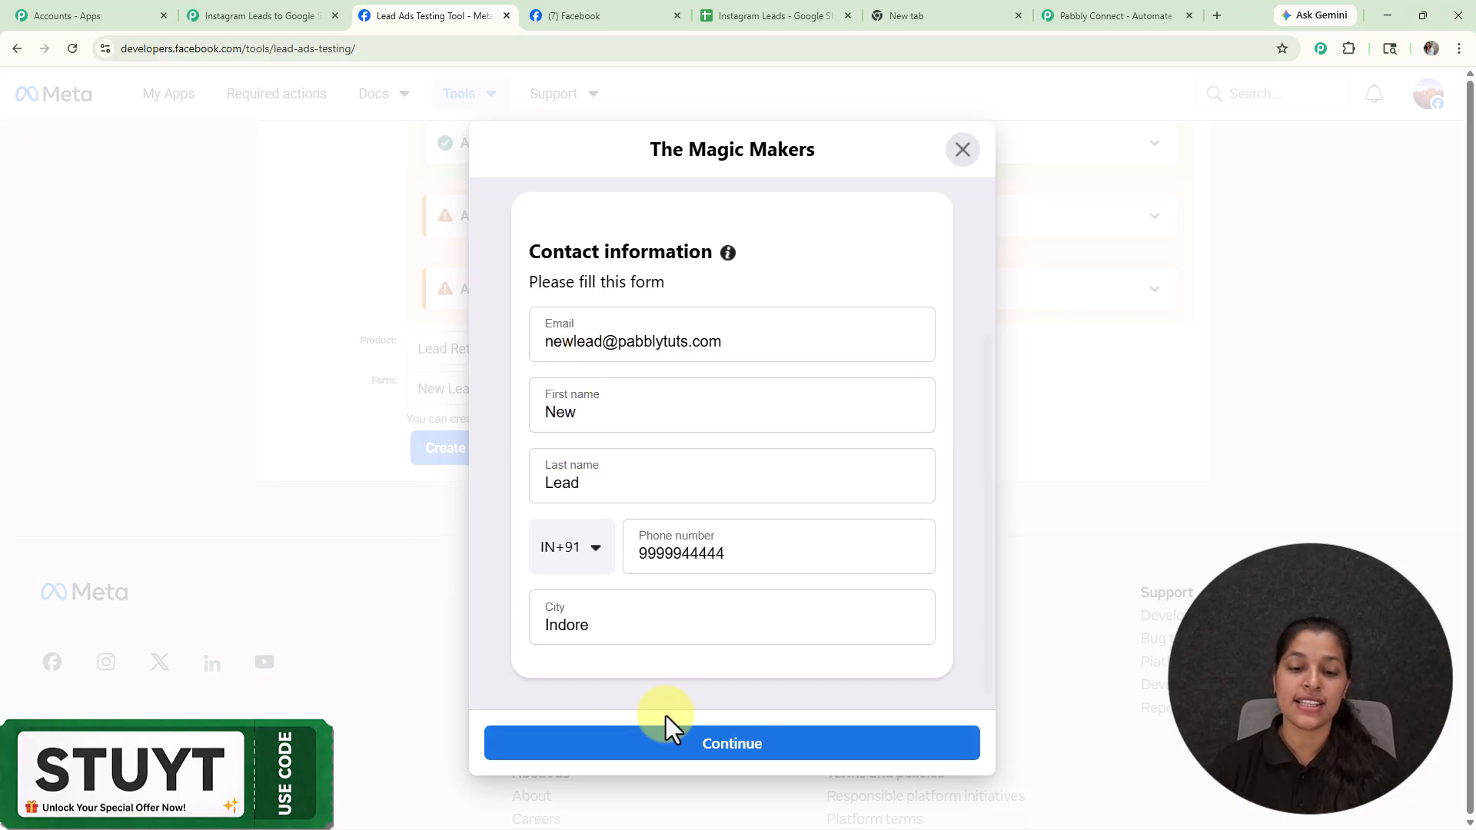
{"action": "left_click", "coordinate": [661, 749]}
{"action": "left_click", "coordinate": [661, 658]}
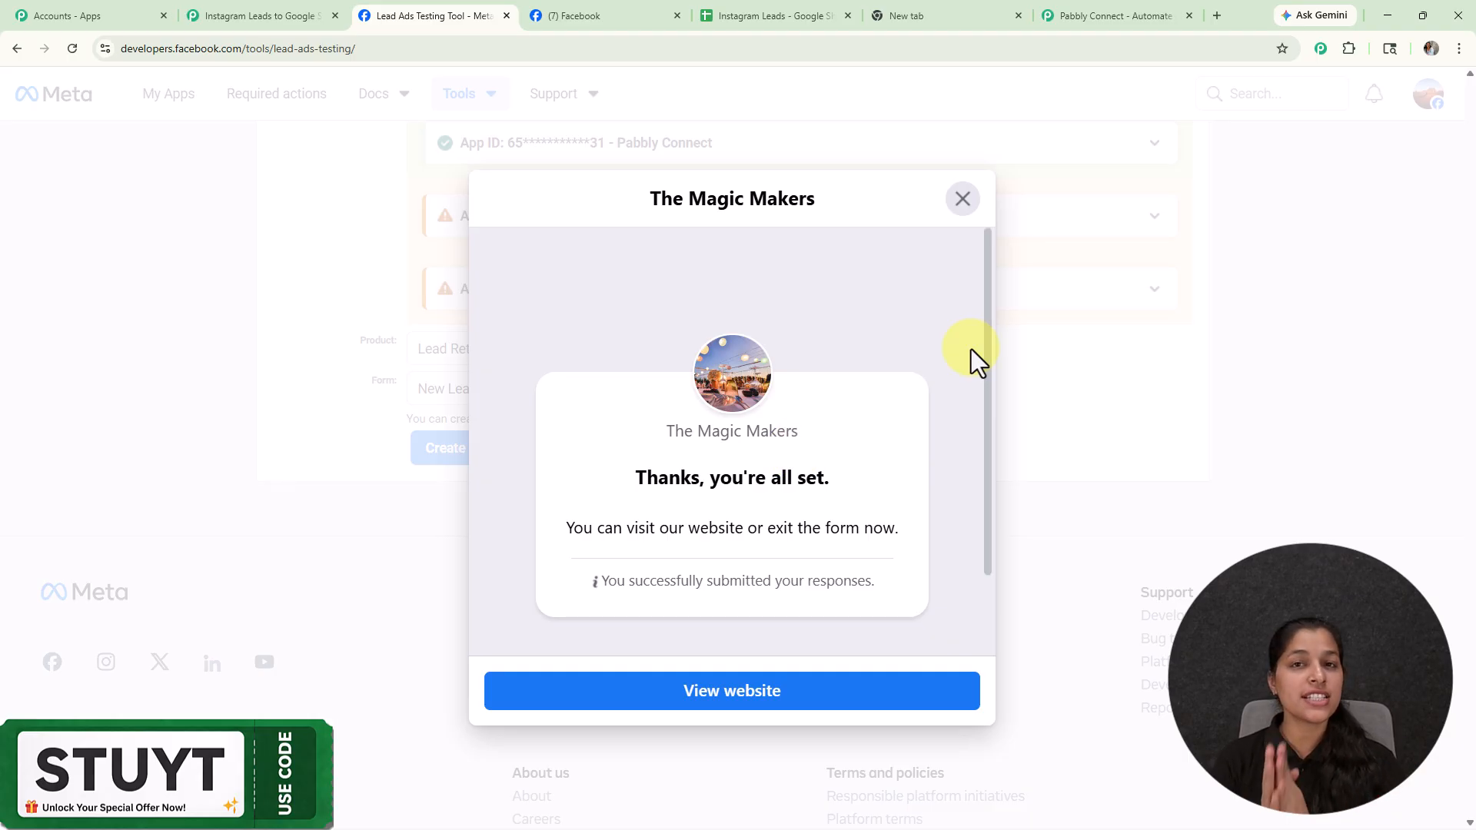
Switch to the Pabbly Connect workflow, review the lead data in the trigger's received response, and close the trigger setup
{"action": "left_click", "coordinate": [290, 16]}
{"action": "scroll", "coordinate": [1104, 325], "scroll_direction": "down", "scroll_amount": 7}
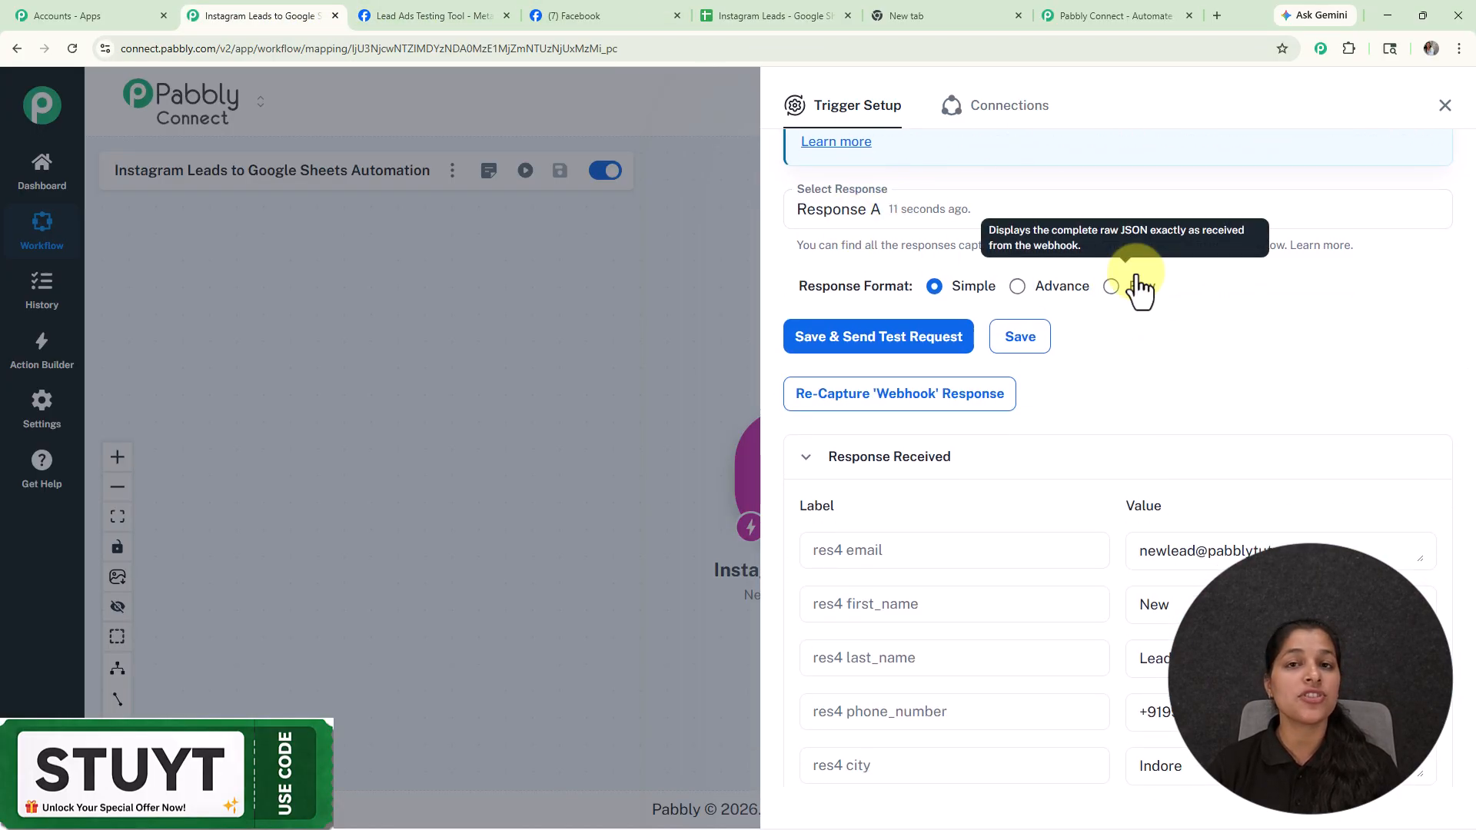
{"action": "scroll", "coordinate": [1138, 287], "scroll_direction": "down", "scroll_amount": 3}
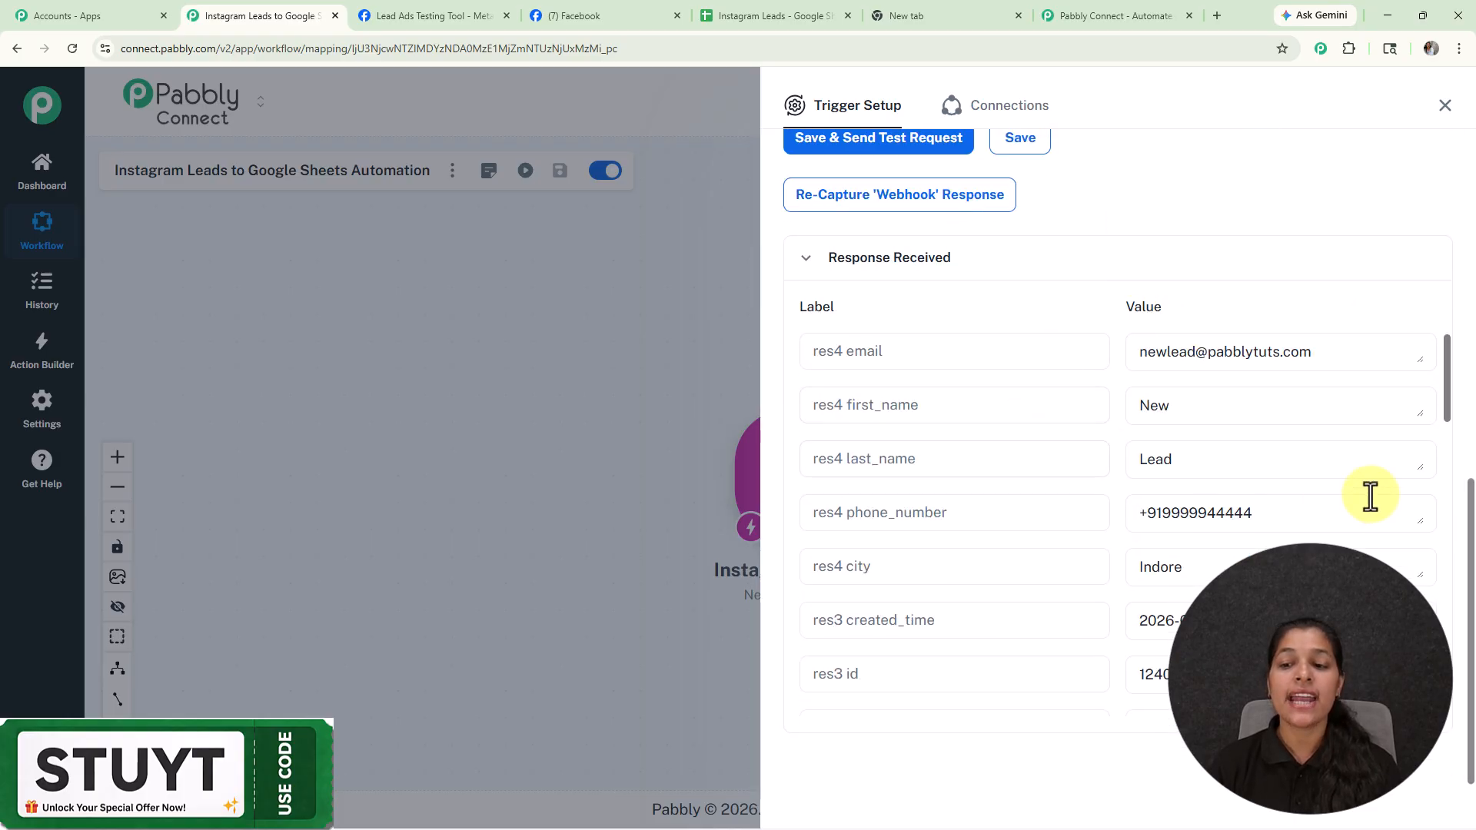
{"action": "scroll", "coordinate": [1232, 459], "scroll_direction": "down", "scroll_amount": 4}
{"action": "scroll", "coordinate": [1231, 459], "scroll_direction": "up", "scroll_amount": 4}
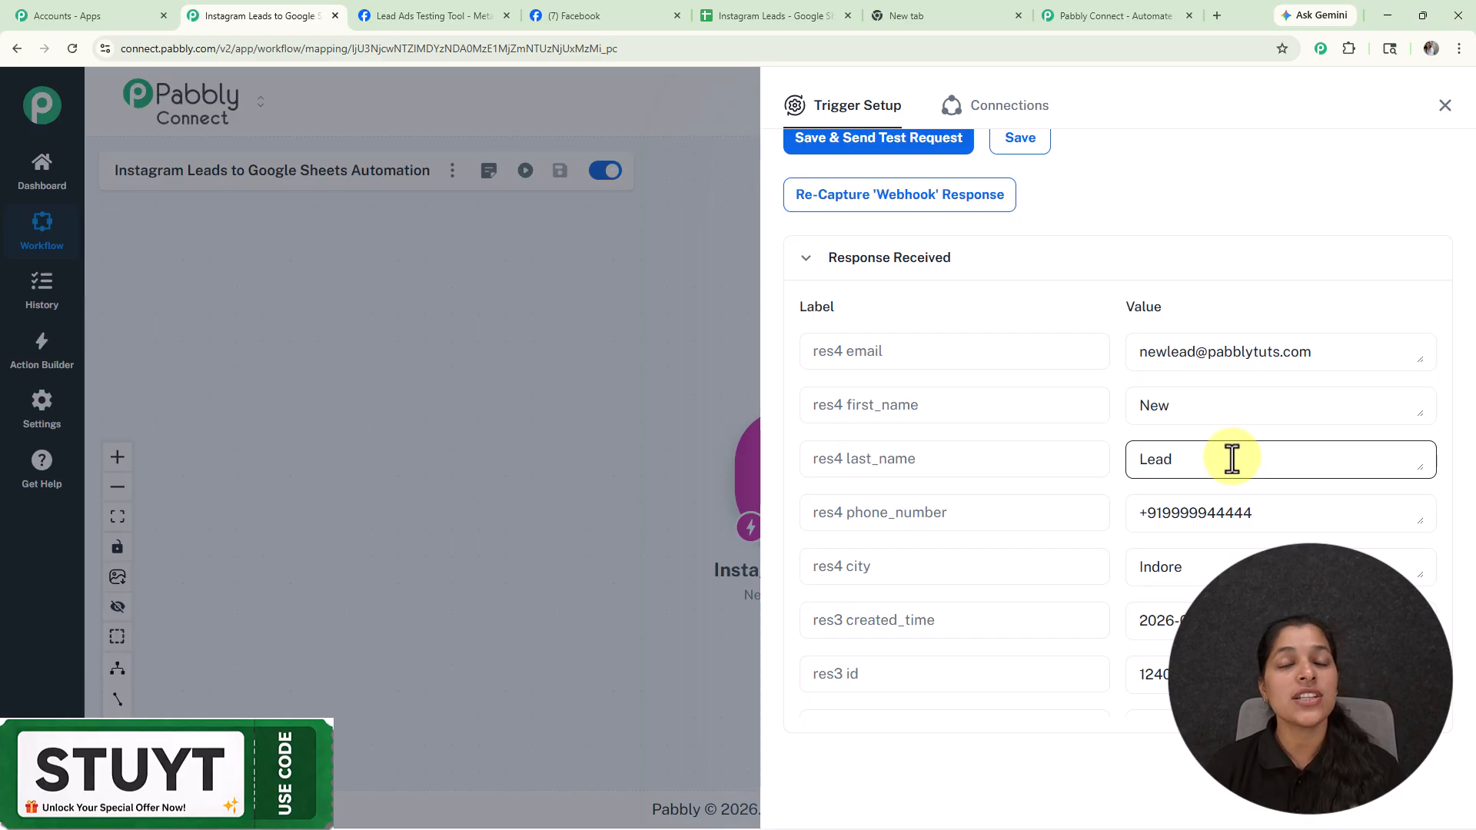
{"action": "left_click", "coordinate": [1445, 108]}
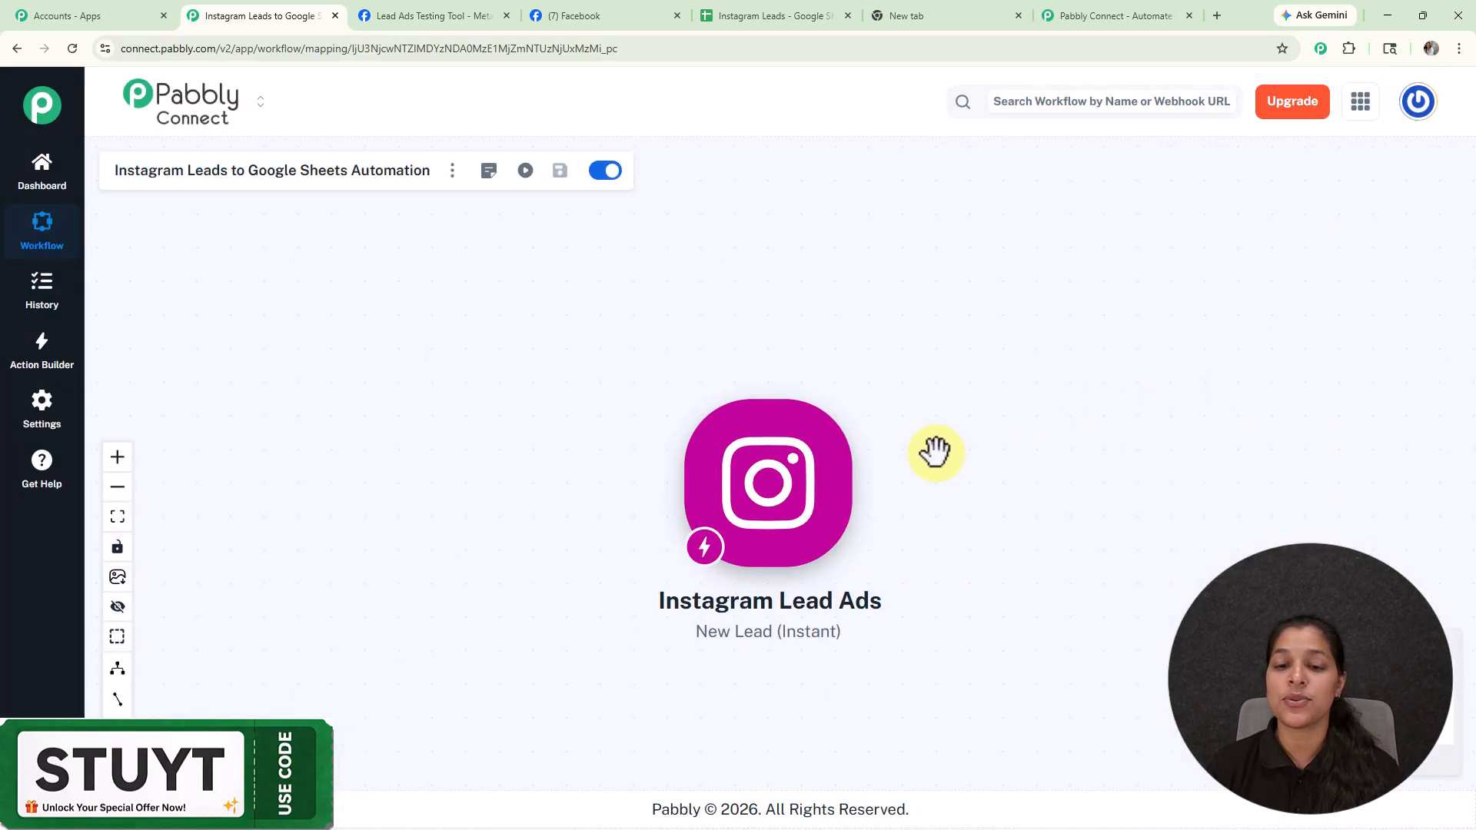
Add a Google Sheets action after the Instagram Lead Ads trigger, with Add New Row as its event
{"action": "left_click_drag", "start_coordinate": [951, 463], "coordinate": [800, 438]}
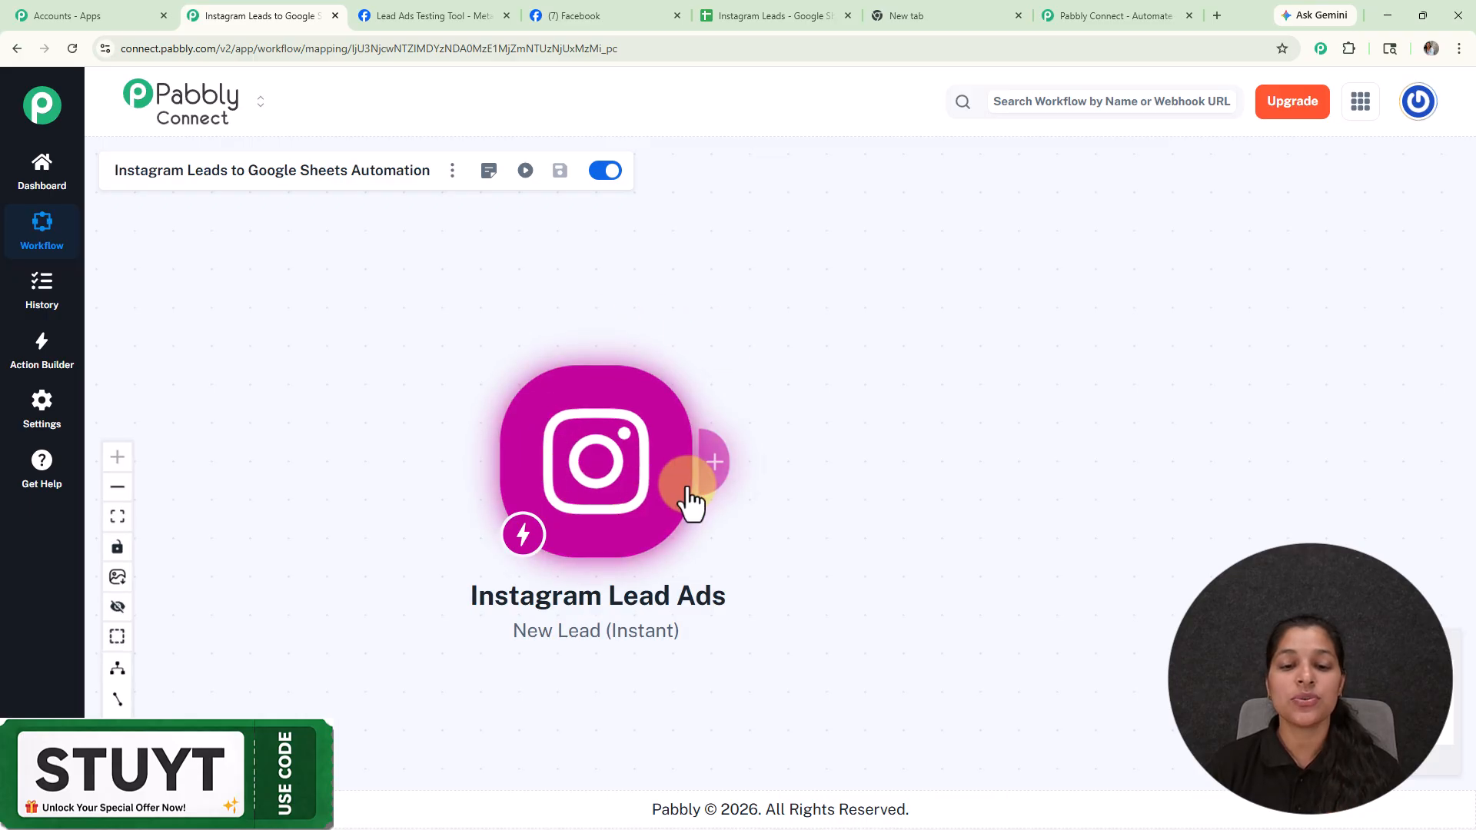
{"action": "left_click", "coordinate": [706, 470]}
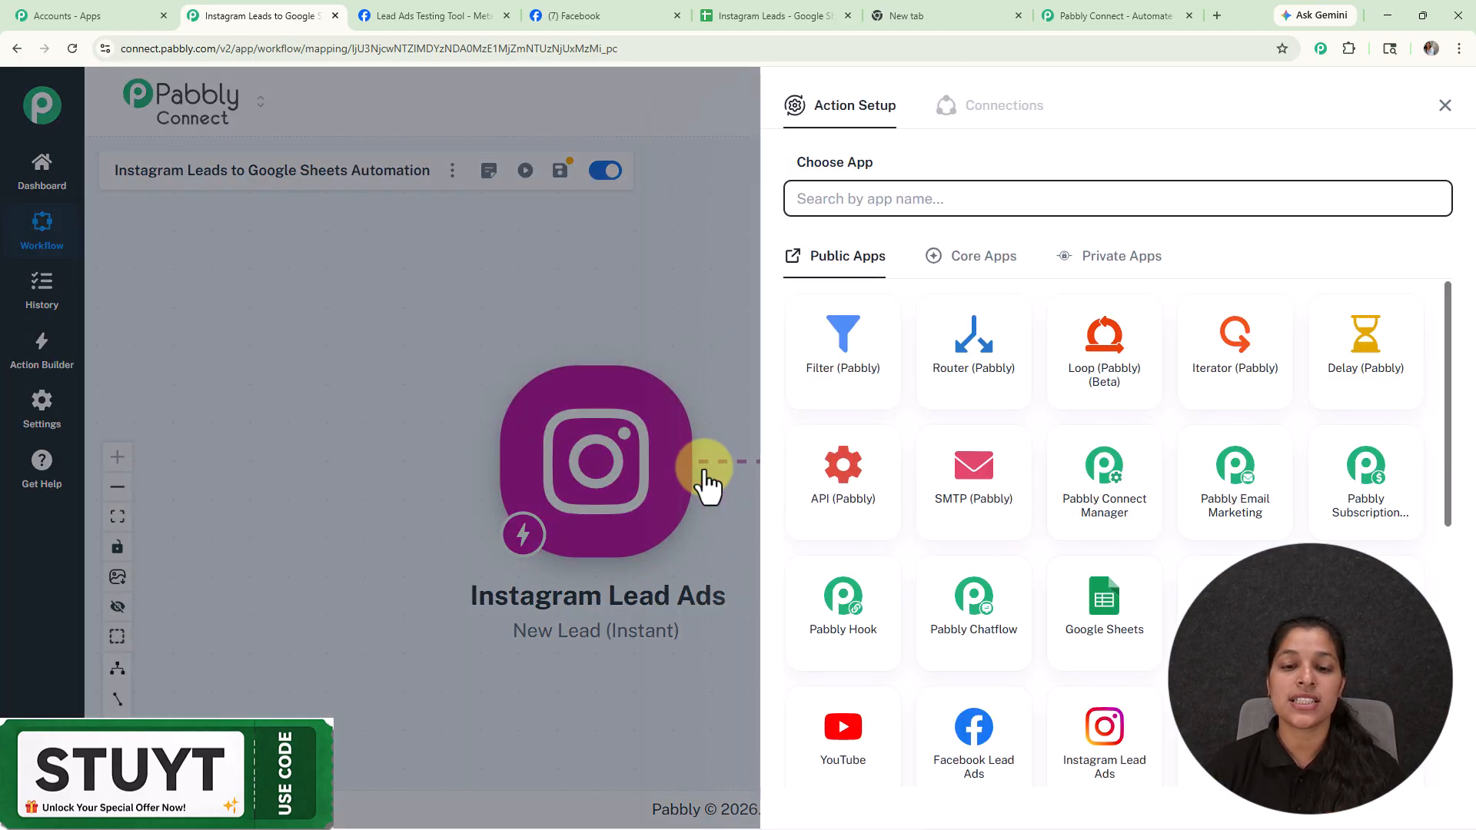
{"action": "left_click", "coordinate": [1119, 578]}
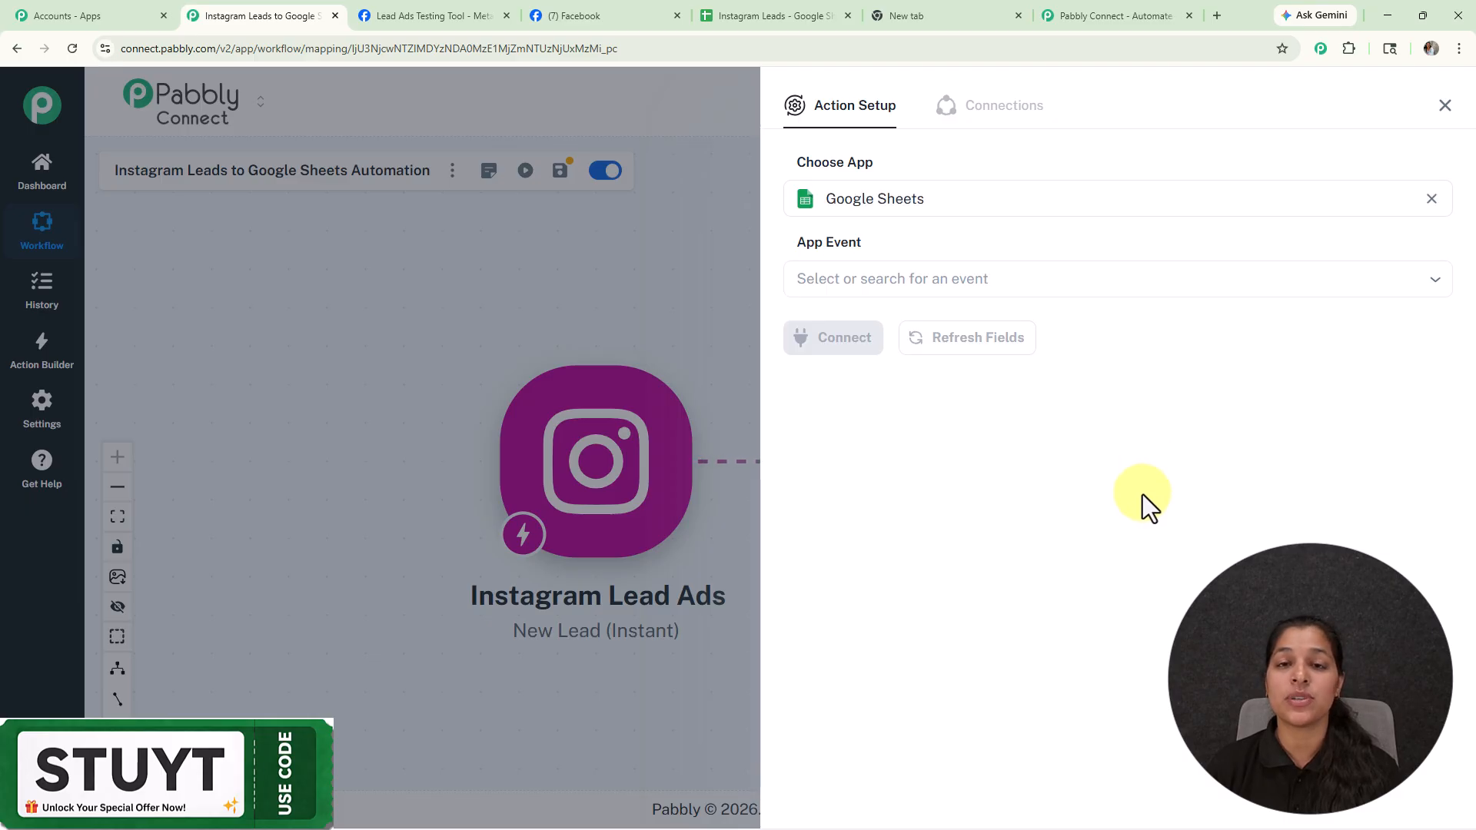
{"action": "left_click", "coordinate": [958, 289]}
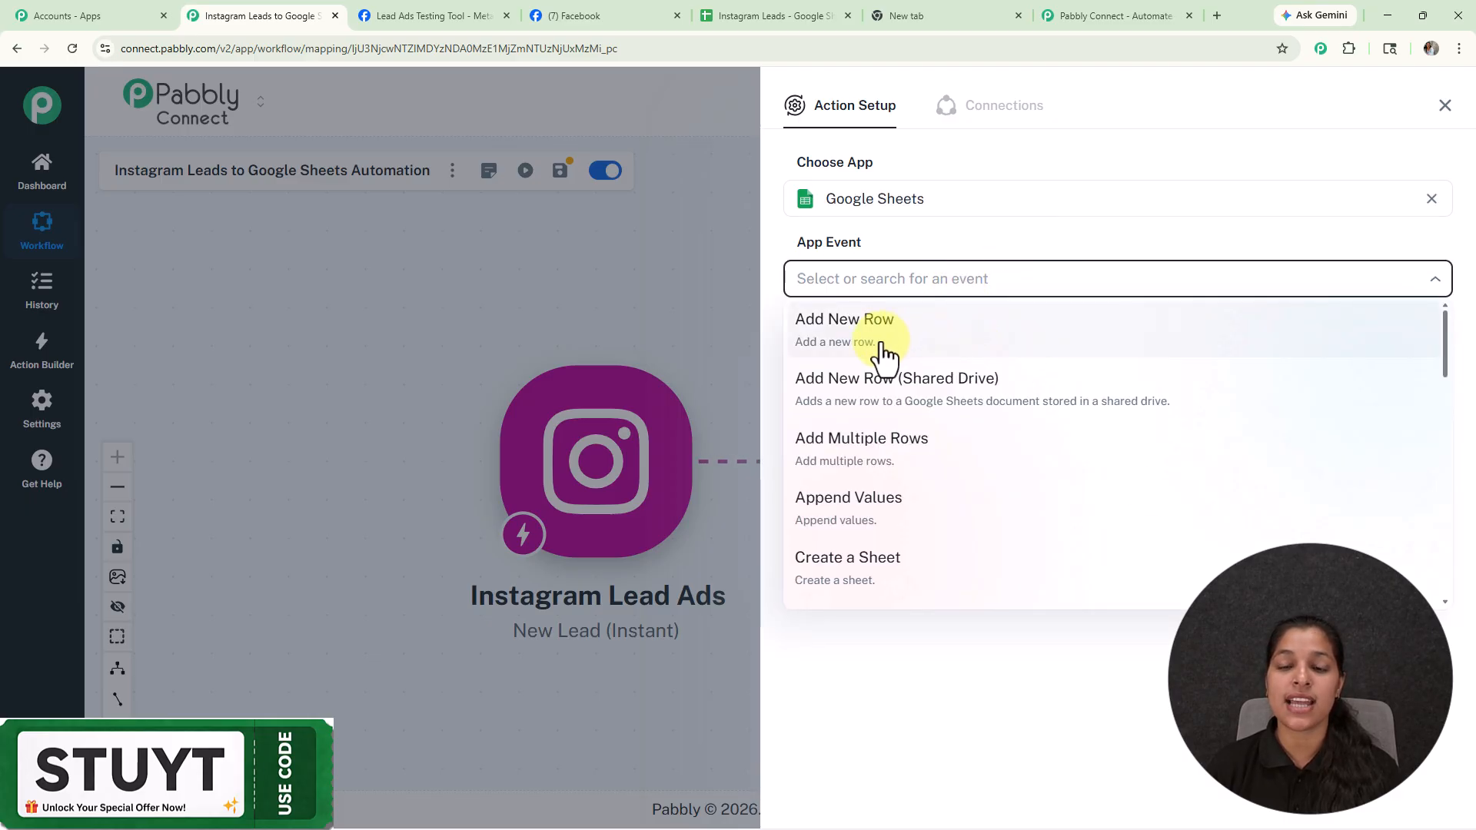
{"action": "left_click", "coordinate": [883, 352]}
Connect the Google Sheets action through the existing connection Google Sheets #13 and save the connection
{"action": "left_click", "coordinate": [858, 342]}
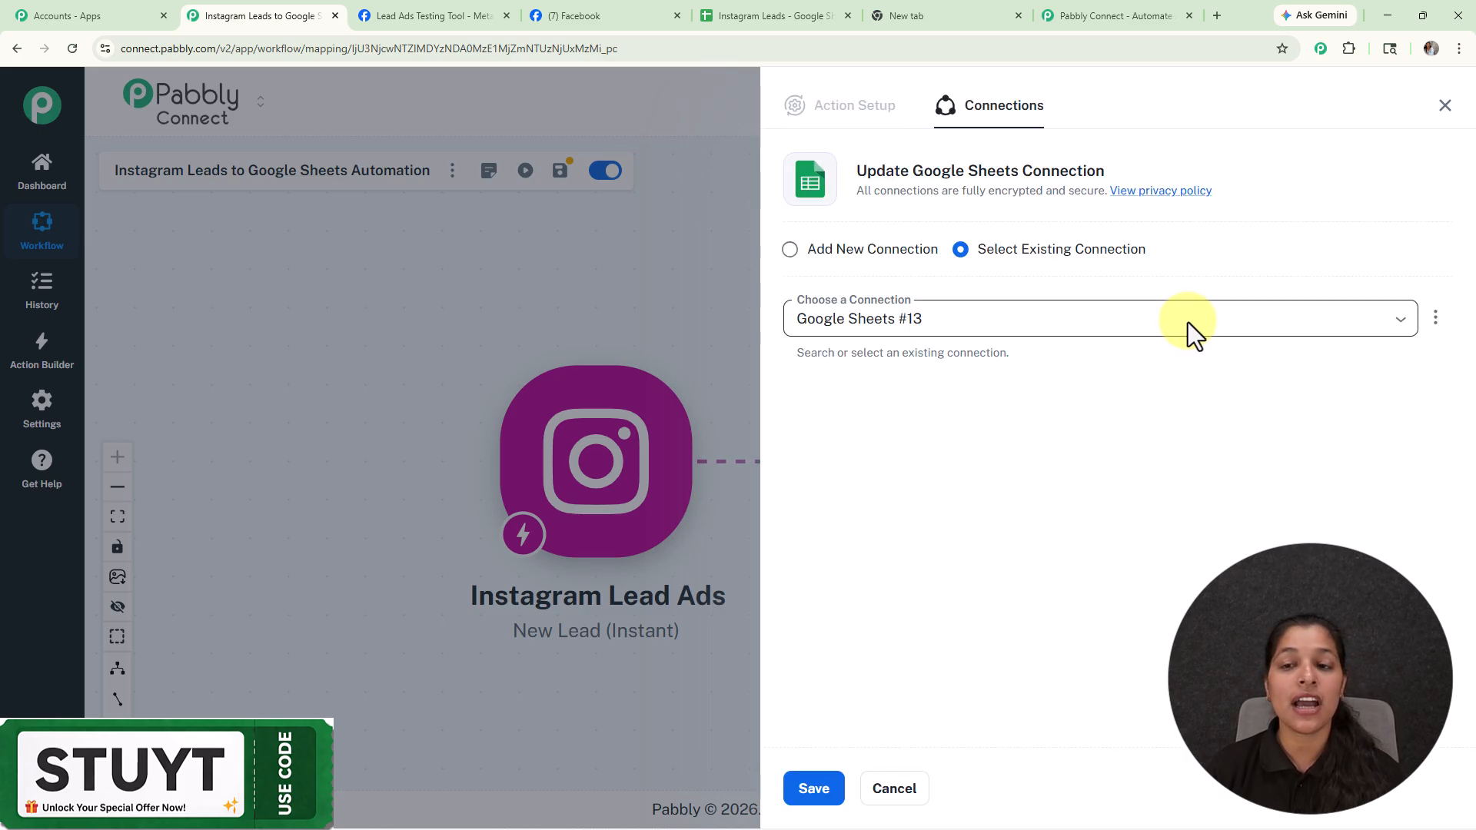
{"action": "left_click", "coordinate": [792, 249]}
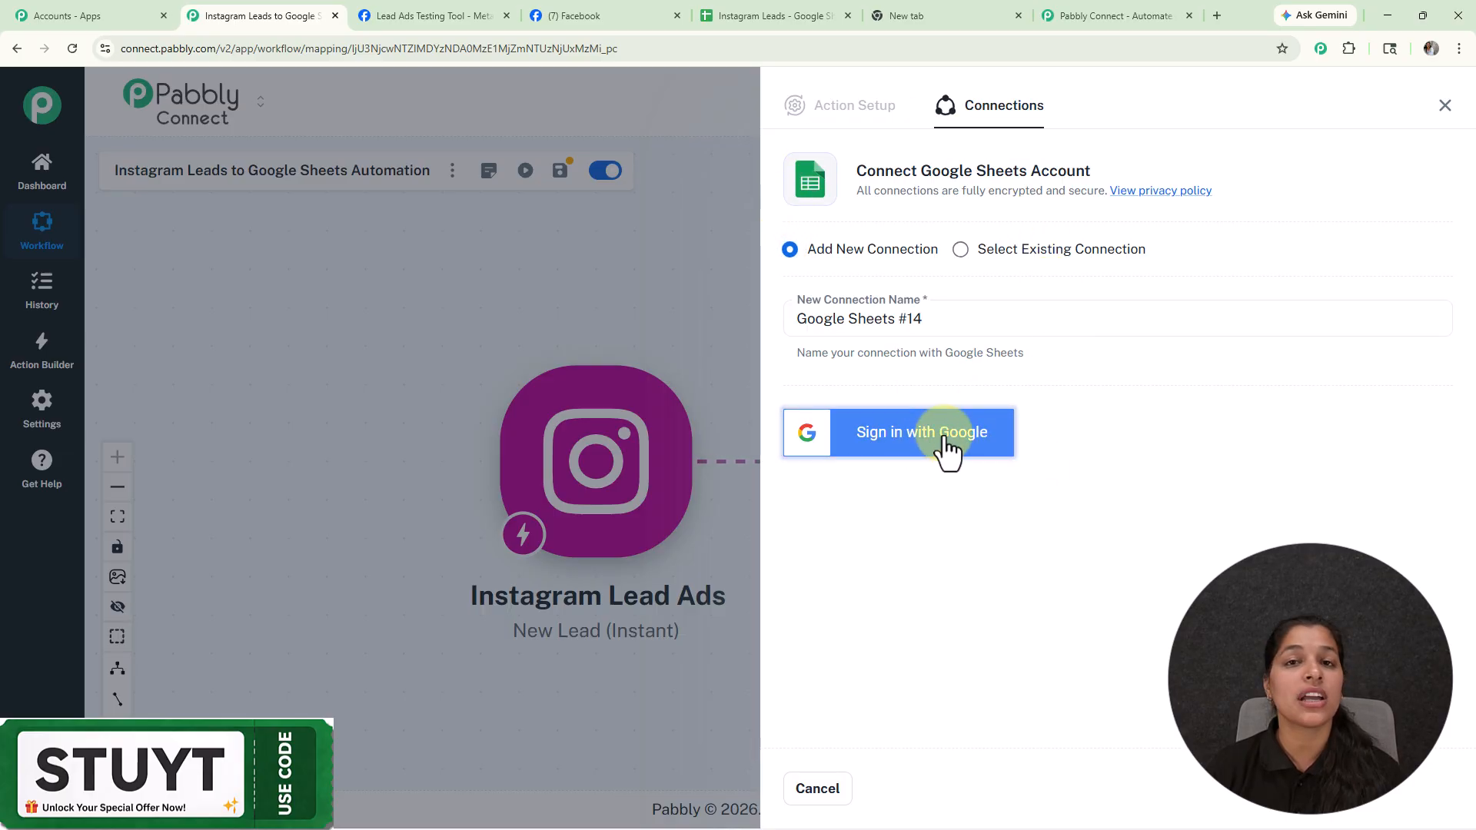
{"action": "left_click", "coordinate": [961, 251]}
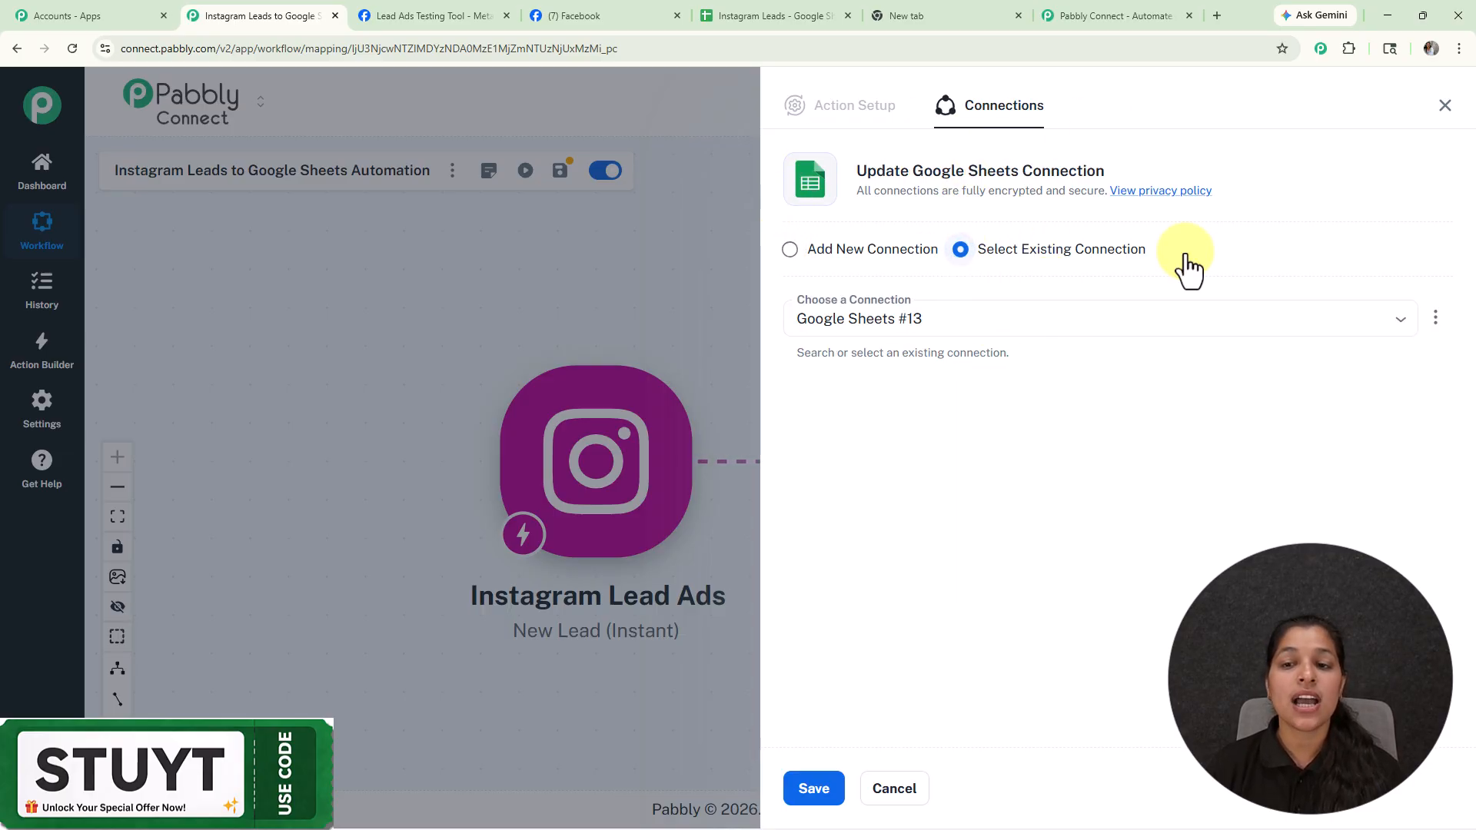
{"action": "left_click", "coordinate": [815, 788]}
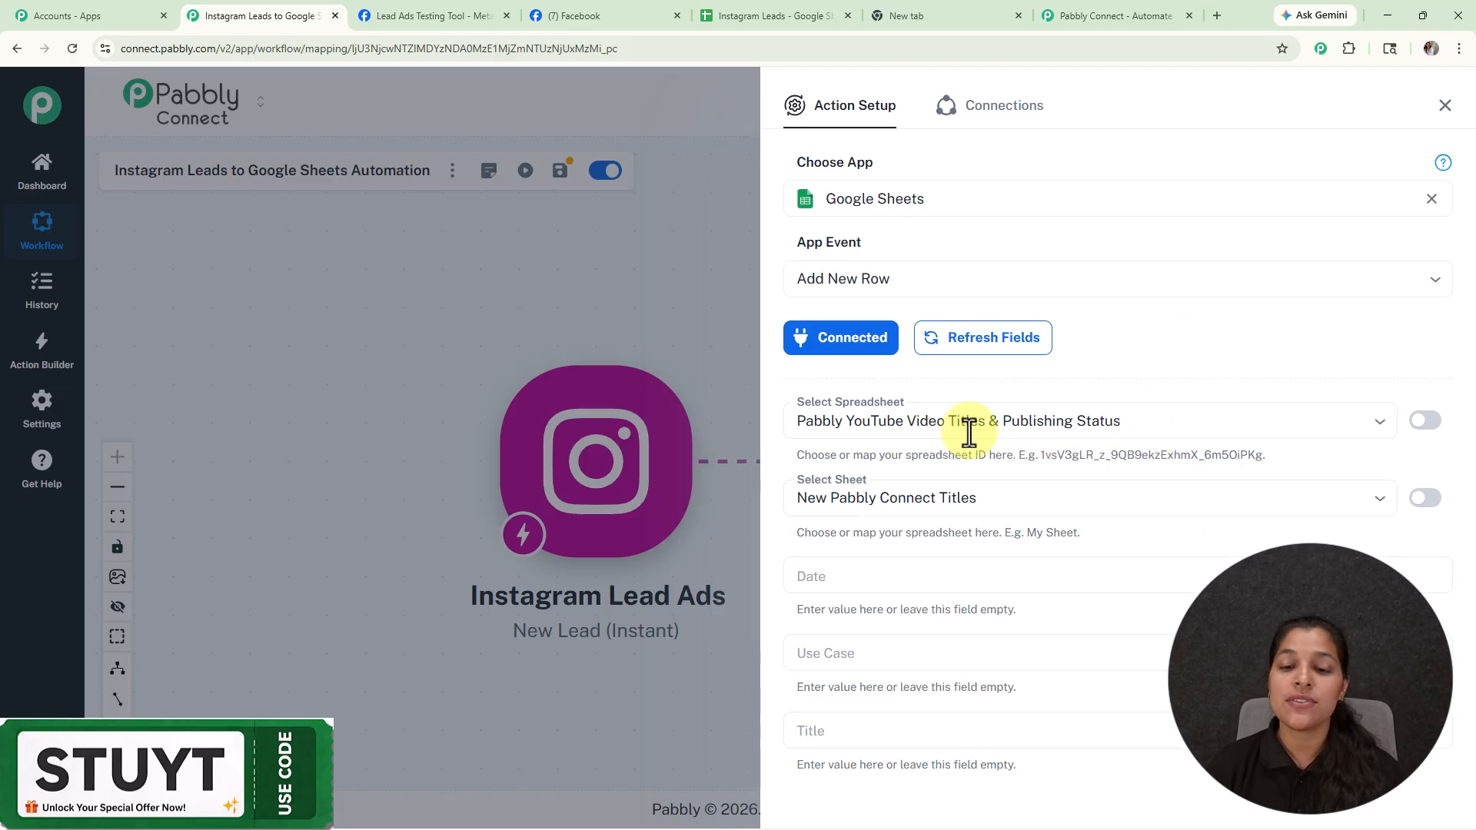
Select Instagram Leads as the action's spreadsheet, with Sheet1 as its sheet
{"action": "scroll", "coordinate": [984, 384], "scroll_direction": "down", "scroll_amount": 2}
{"action": "left_click", "coordinate": [1382, 283]}
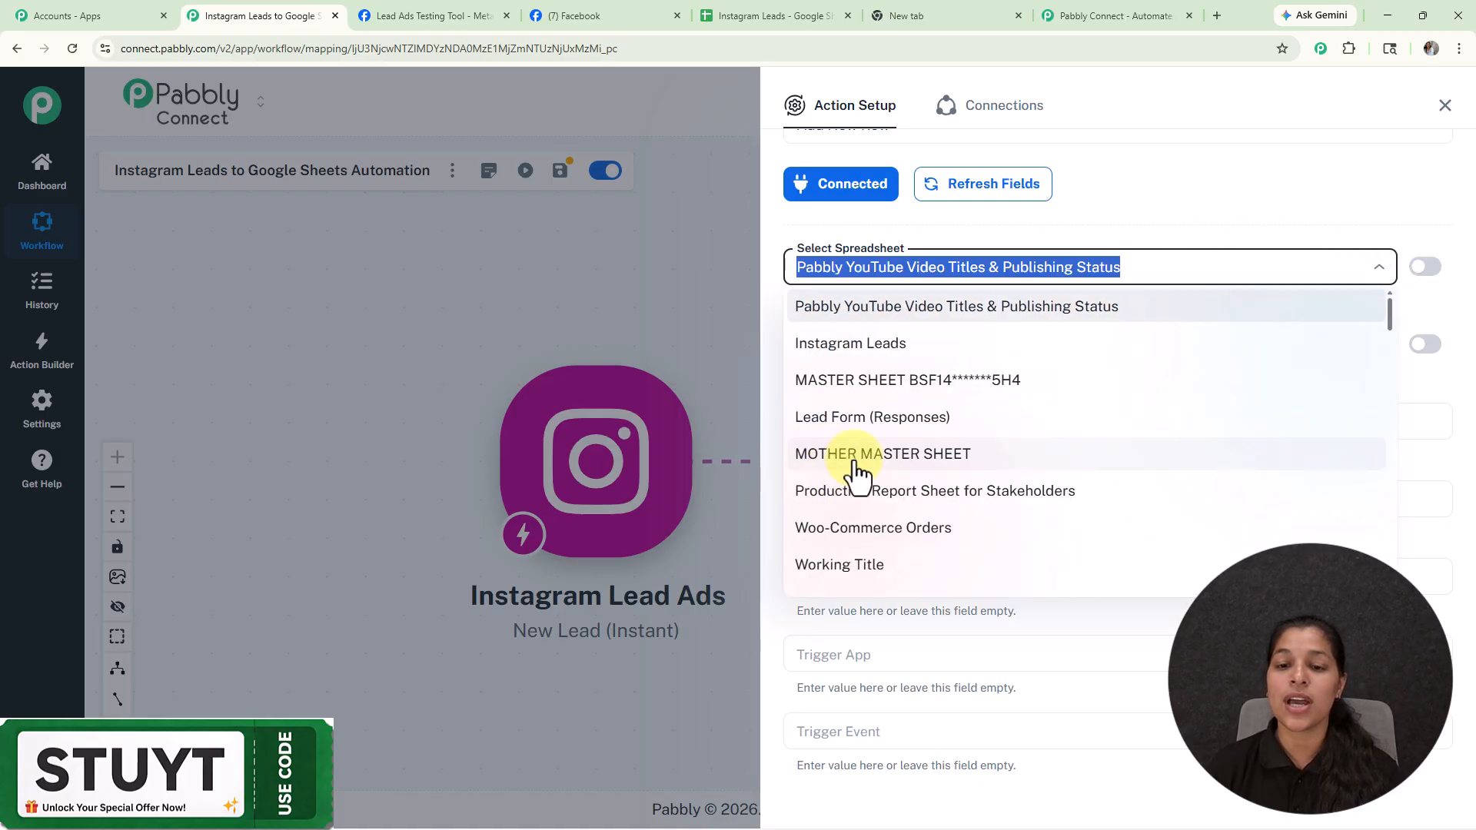
{"action": "left_click", "coordinate": [857, 345]}
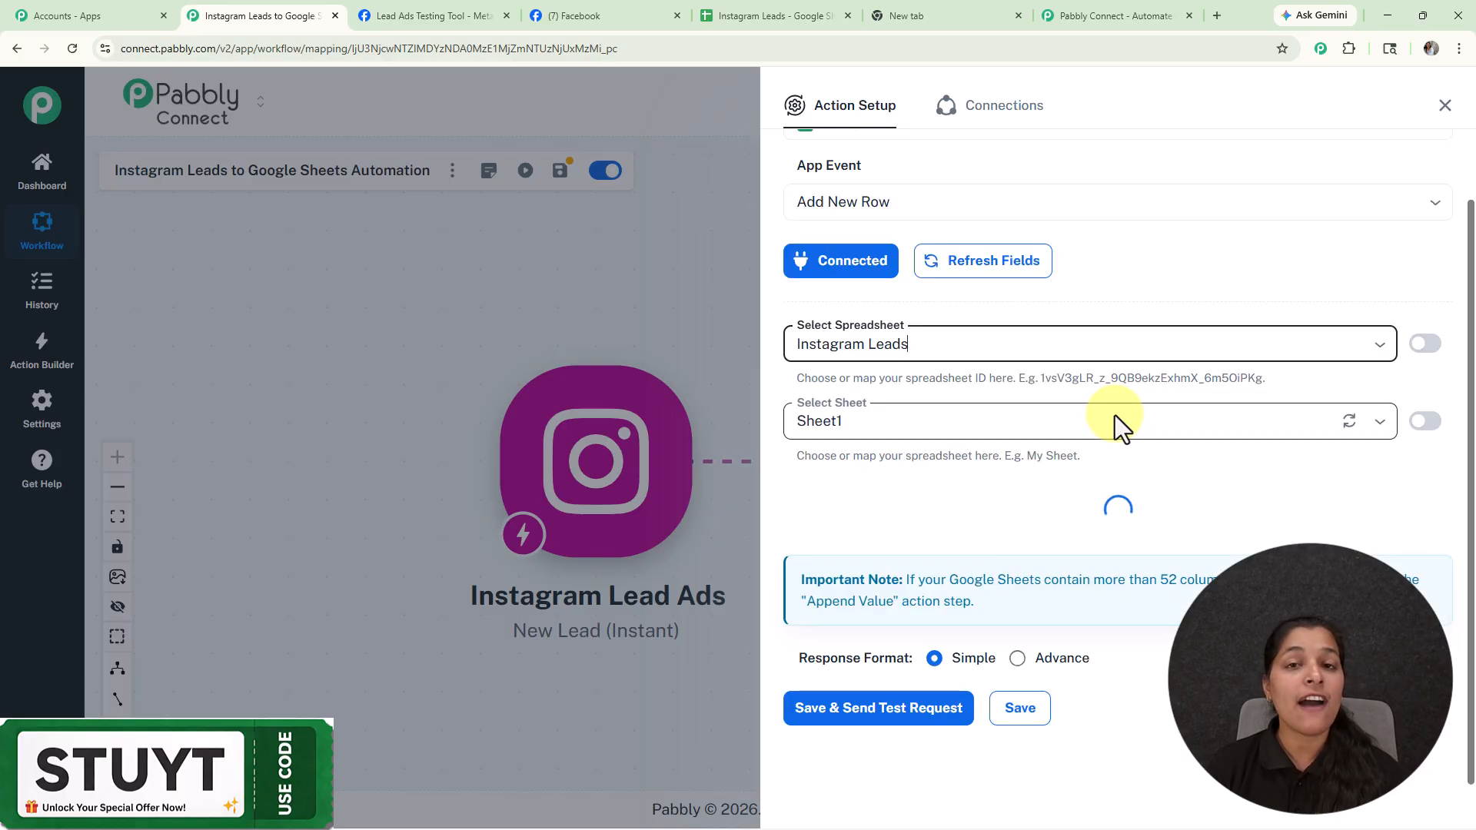
{"action": "scroll", "coordinate": [1114, 415], "scroll_direction": "down", "scroll_amount": 1}
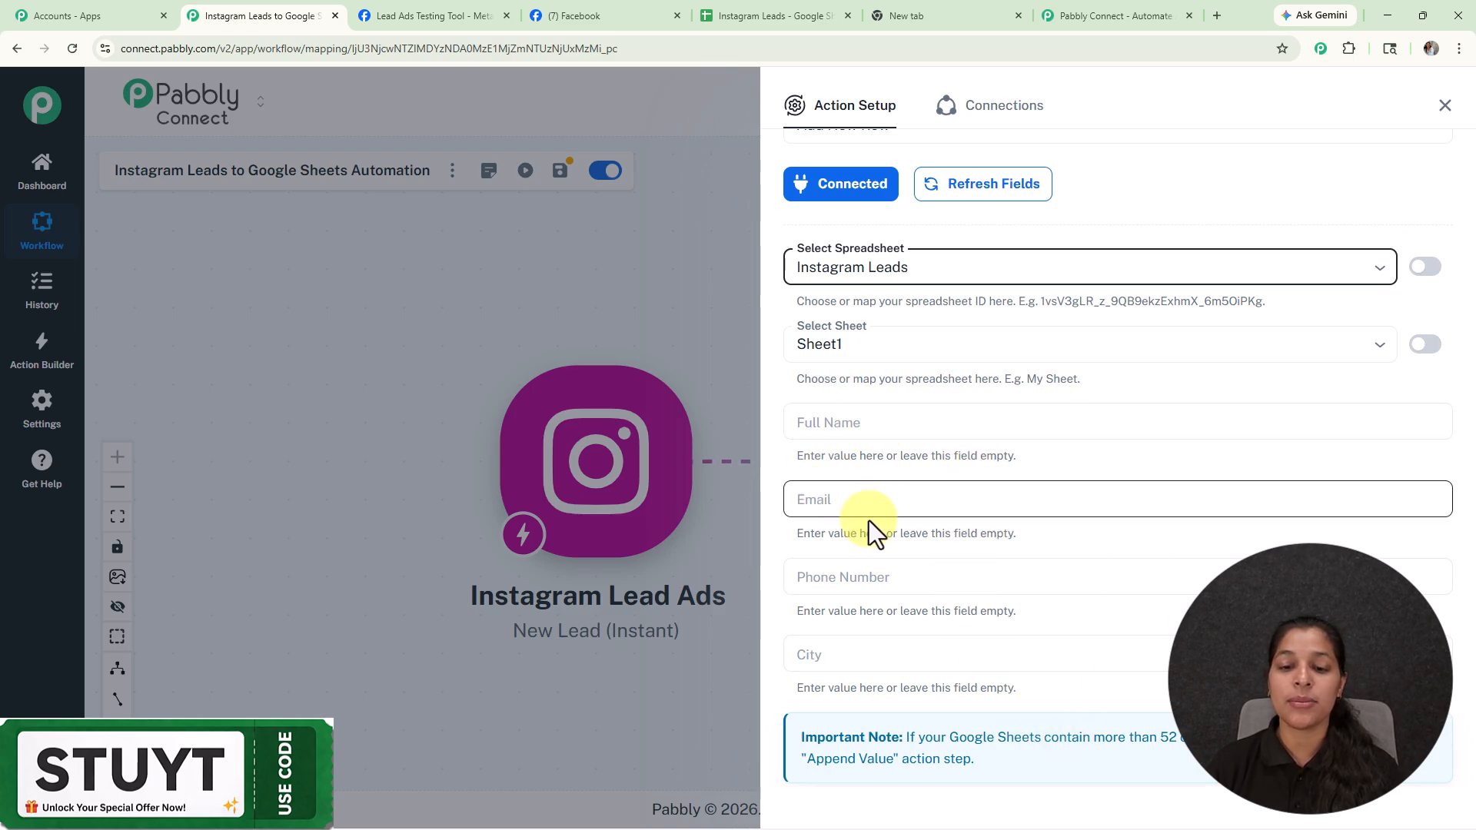
{"action": "left_click", "coordinate": [897, 415]}
{"action": "type", "text": "r"}
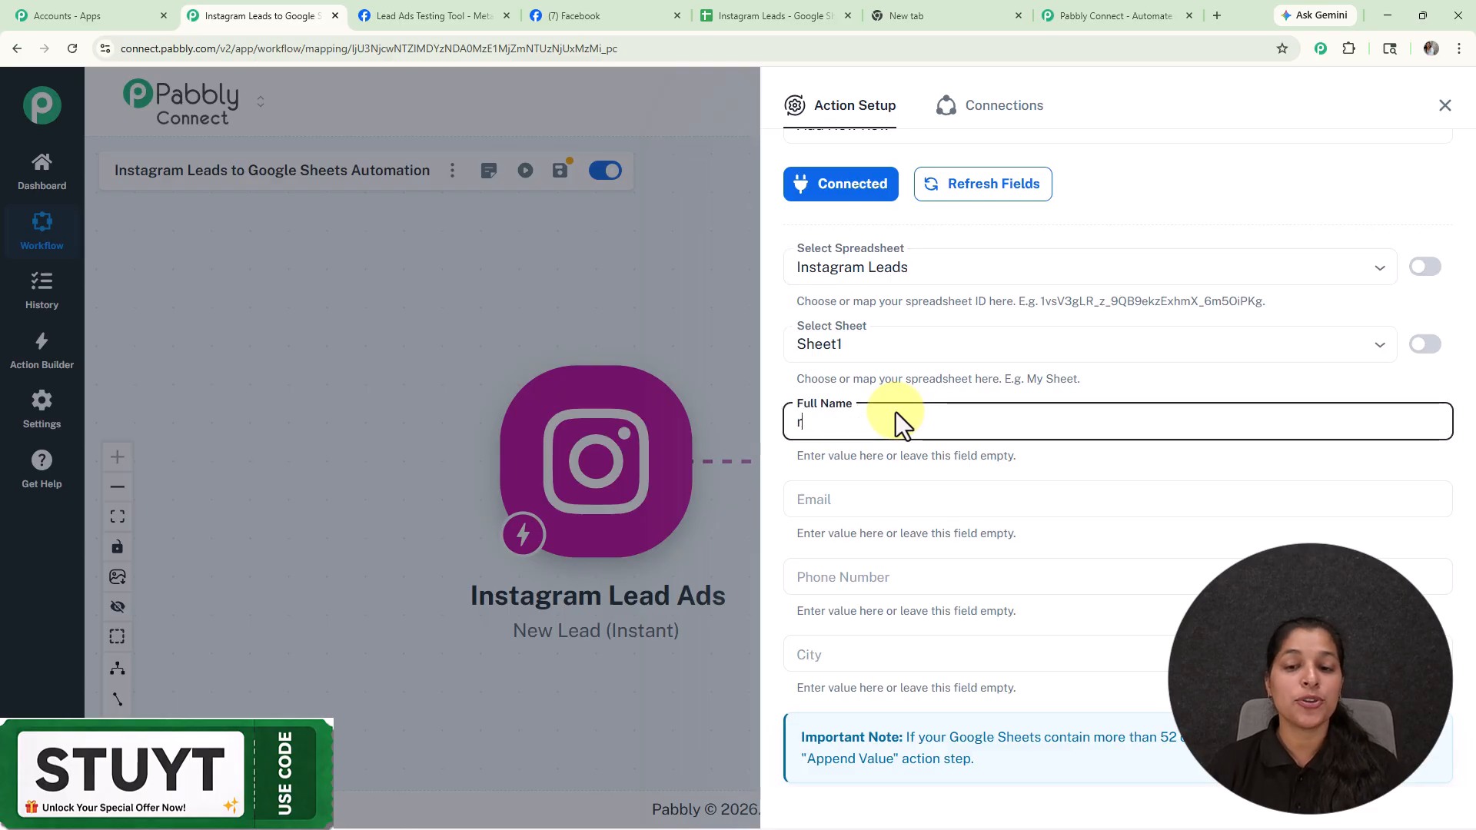
{"action": "type", "text": "terter"}
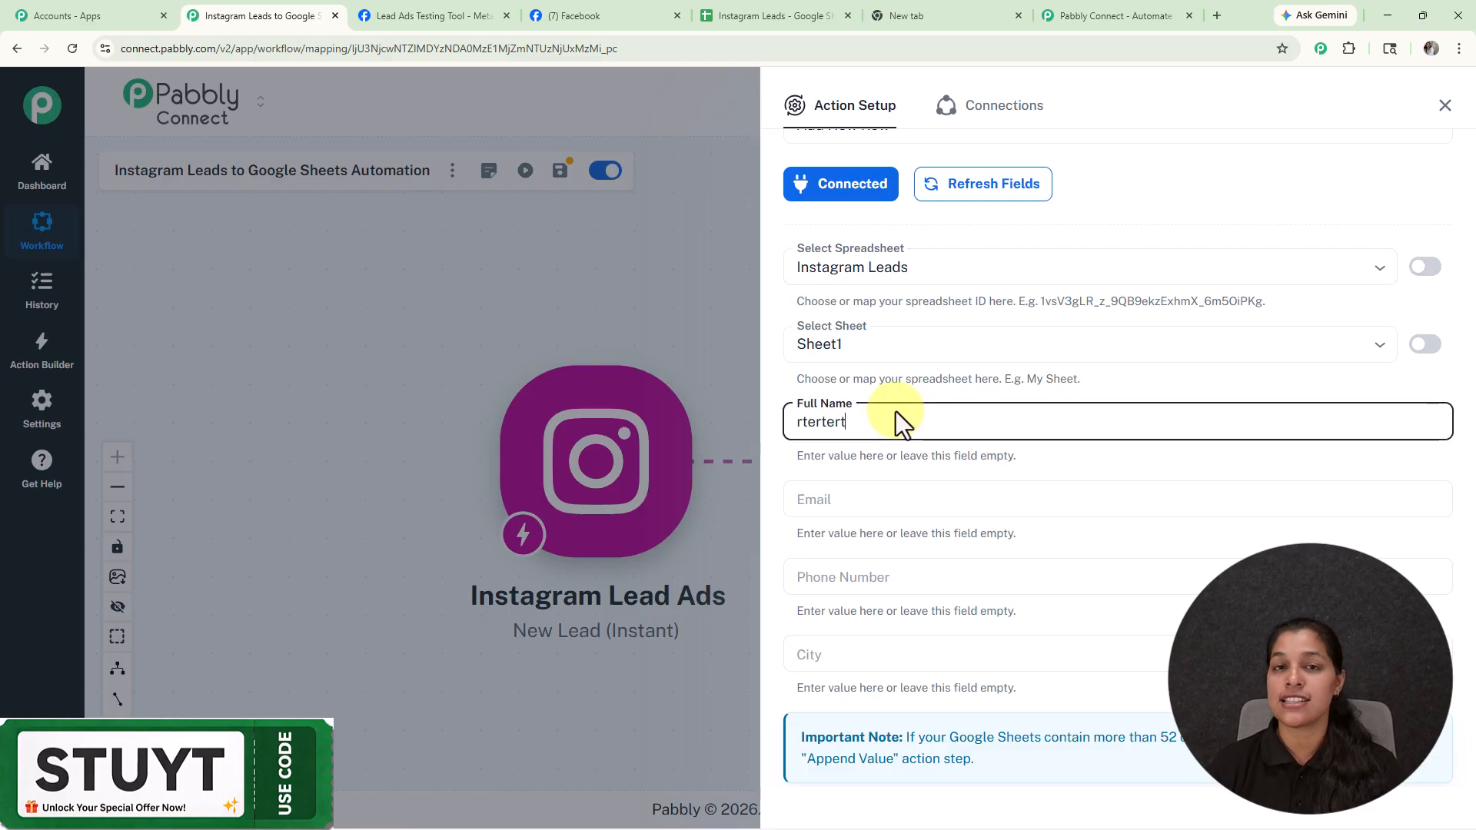
{"action": "key", "text": "ctrl+a"}
{"action": "key", "text": "BackSpace"}
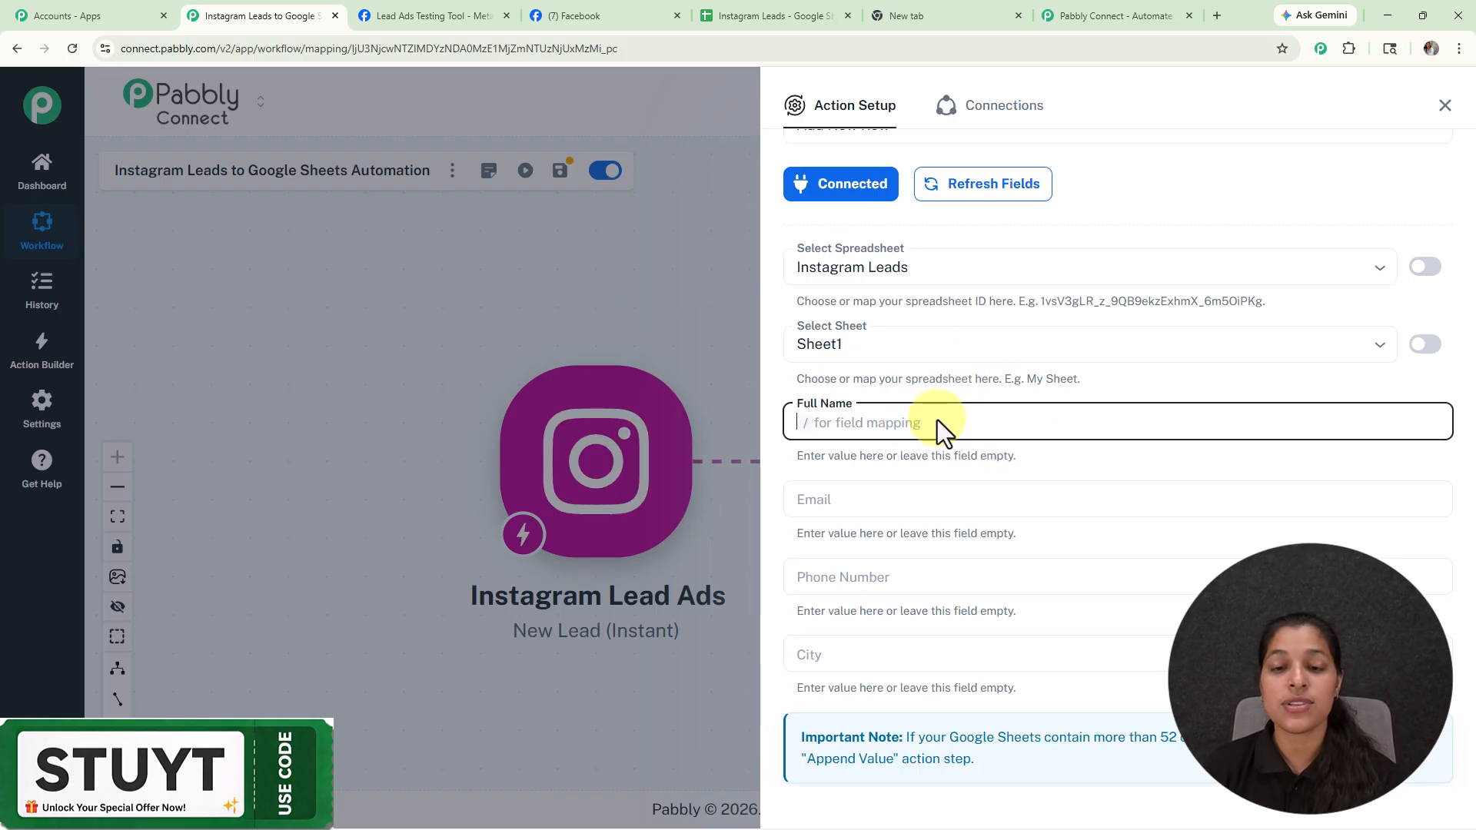
Map the Full Name field to the trigger's res4 first_name followed by res4 last_name
{"action": "type", "text": "/"}
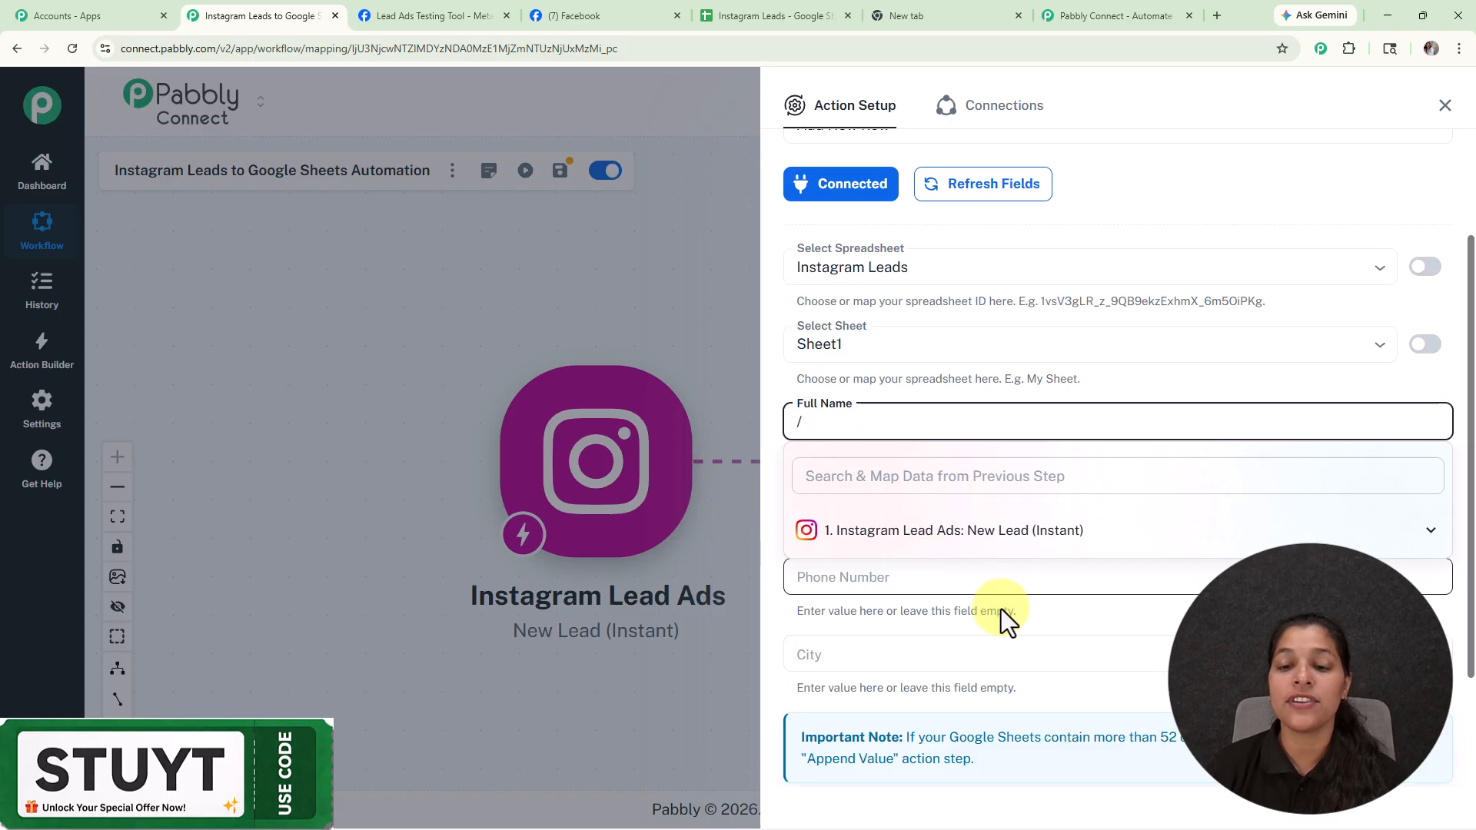
{"action": "left_click", "coordinate": [994, 550]}
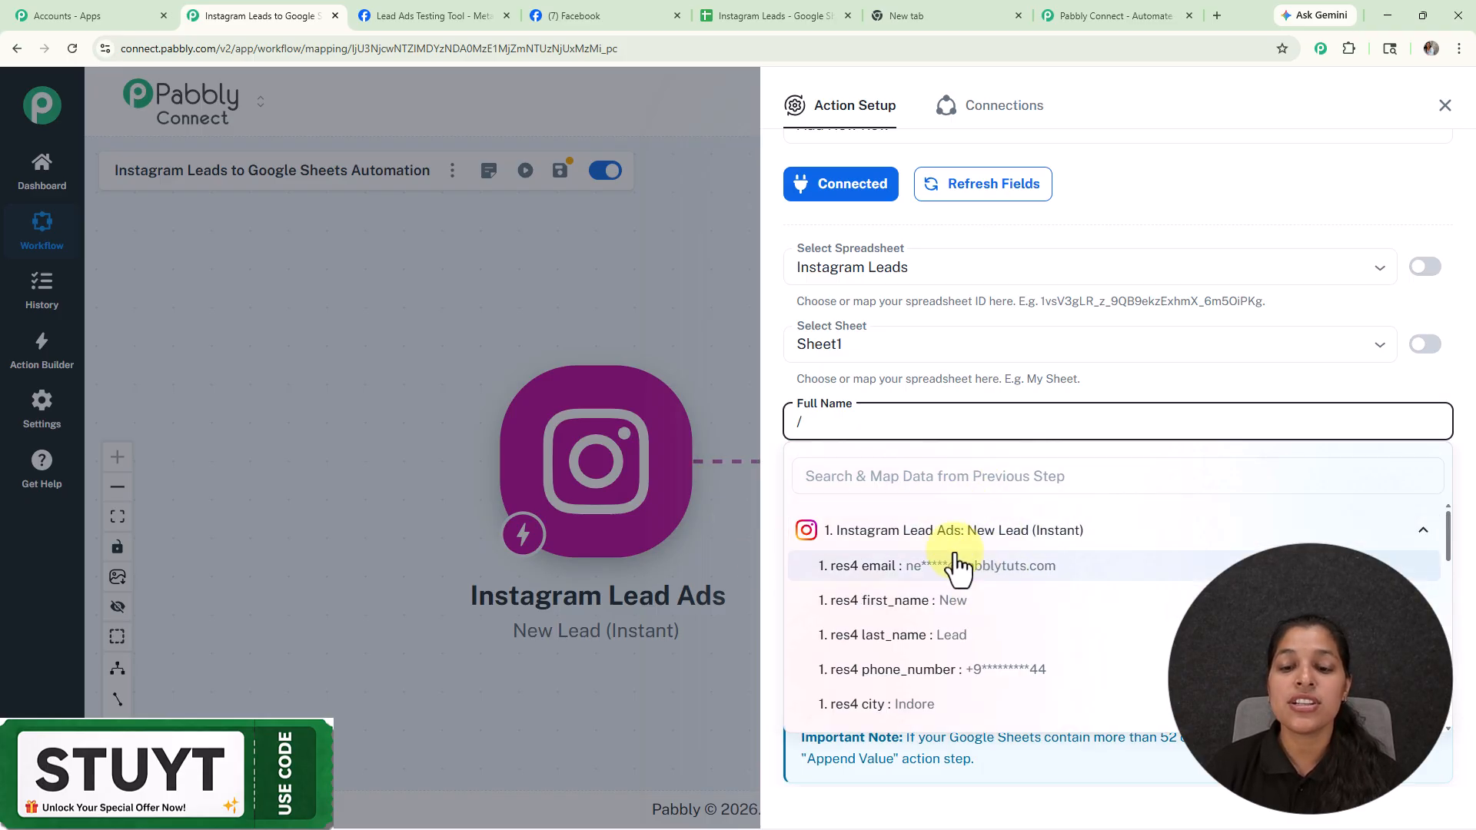
{"action": "left_click", "coordinate": [932, 607]}
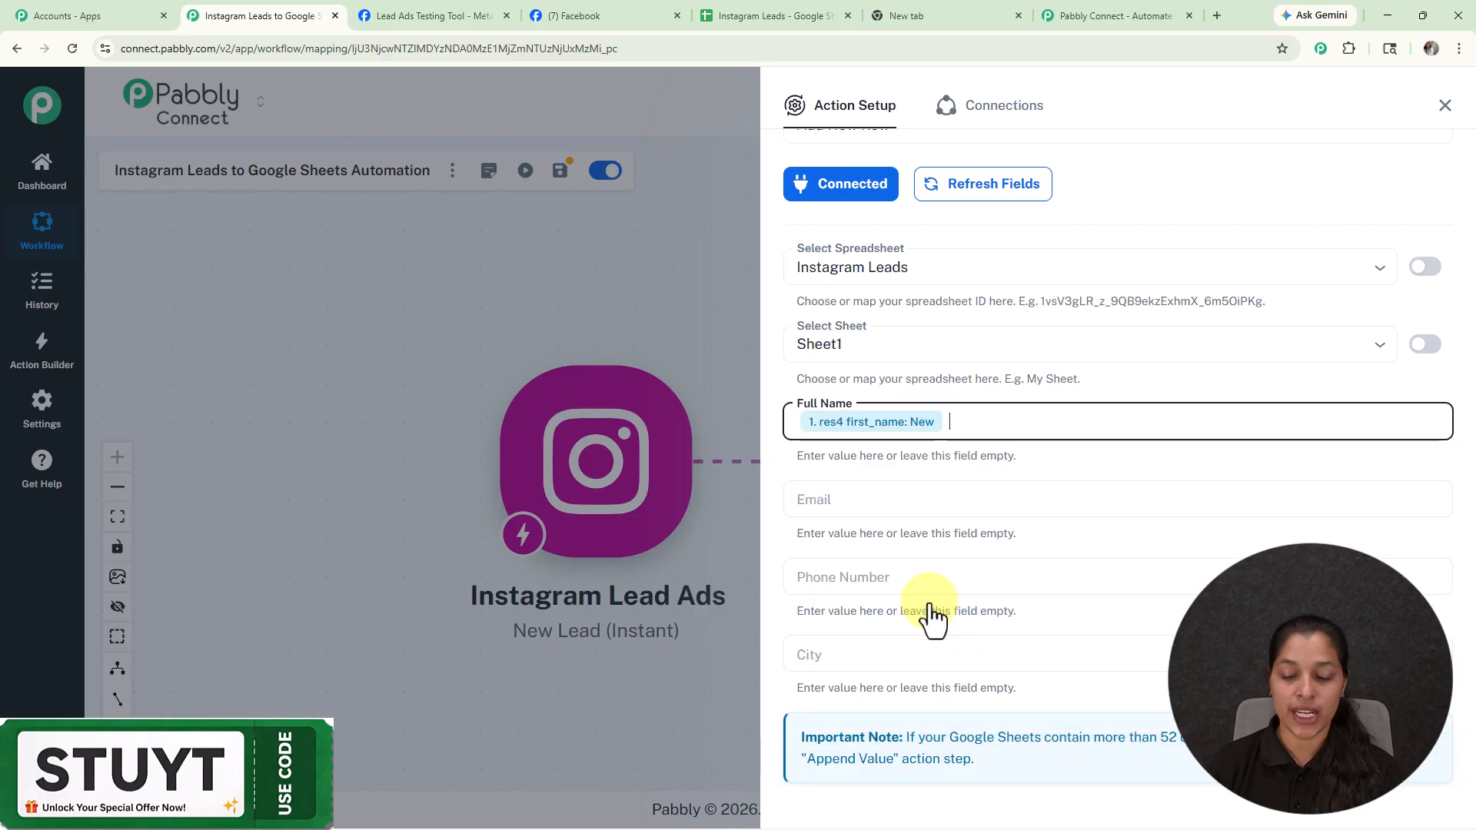
{"action": "type", "text": "/"}
{"action": "left_click", "coordinate": [933, 540]}
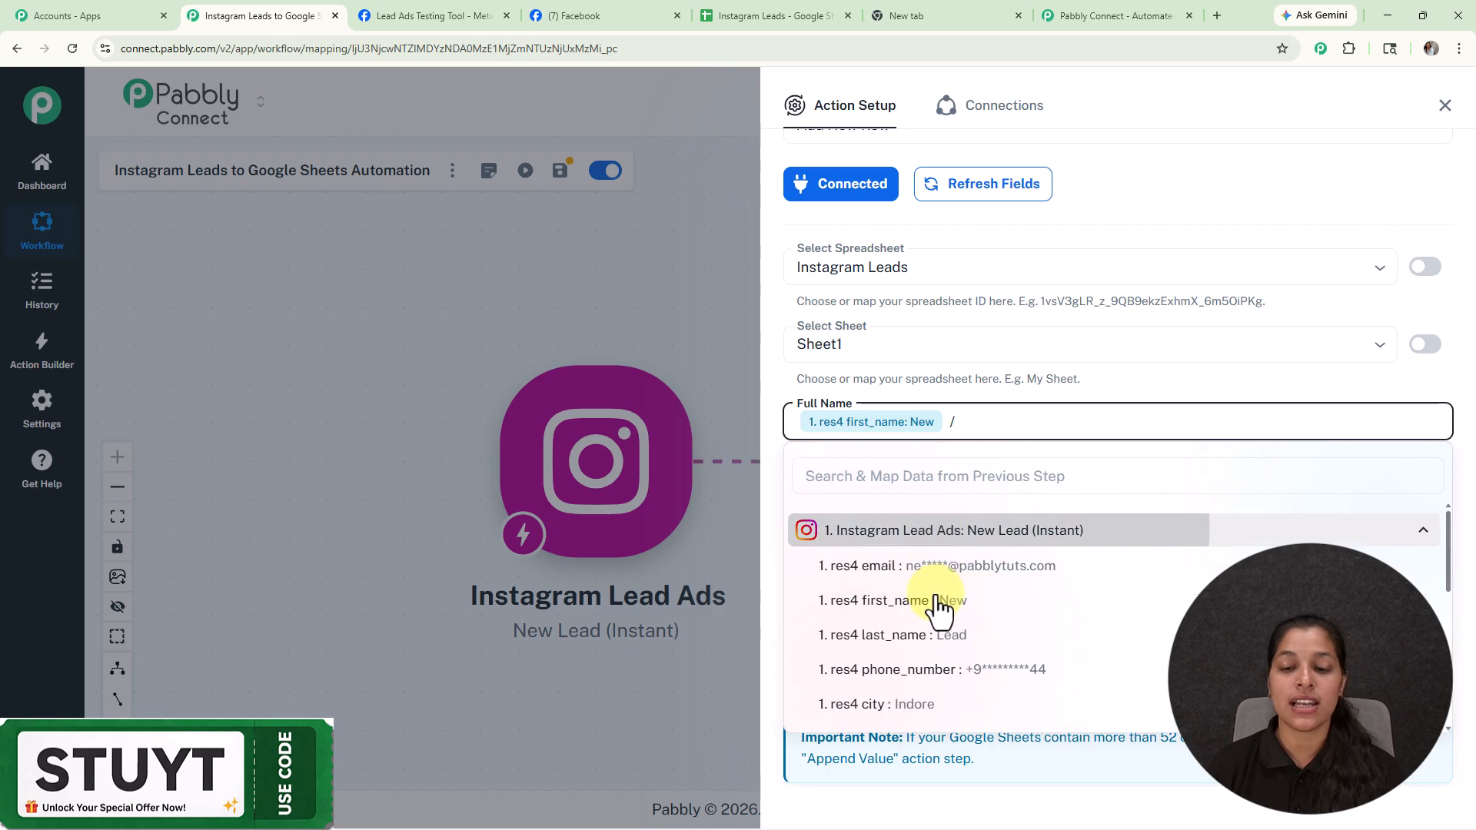
{"action": "left_click", "coordinate": [939, 635]}
Map the Email field to the trigger's res4 email and the Phone Number field to res4 phone_number
{"action": "left_click", "coordinate": [897, 500]}
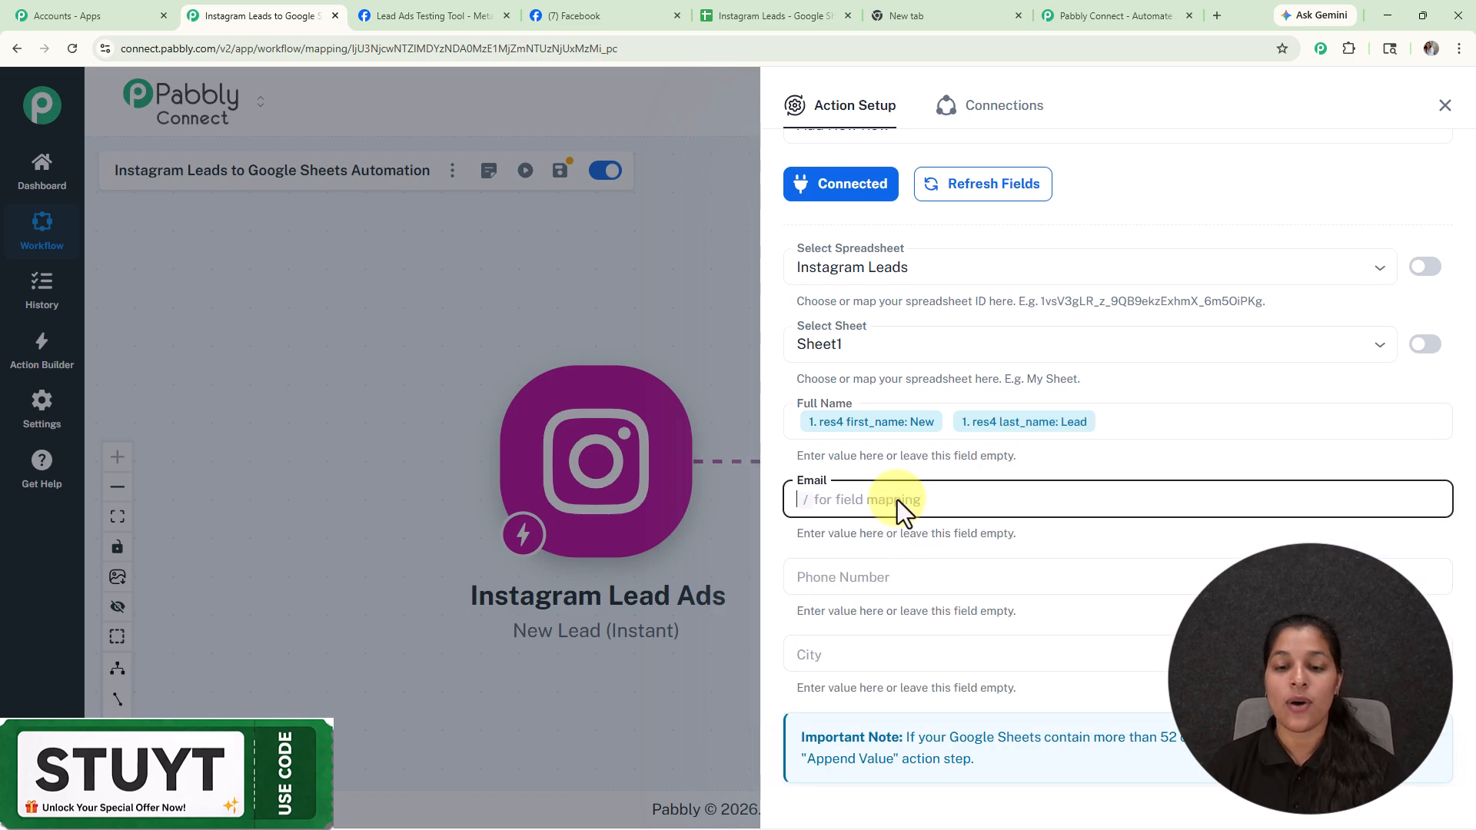
{"action": "type", "text": "/"}
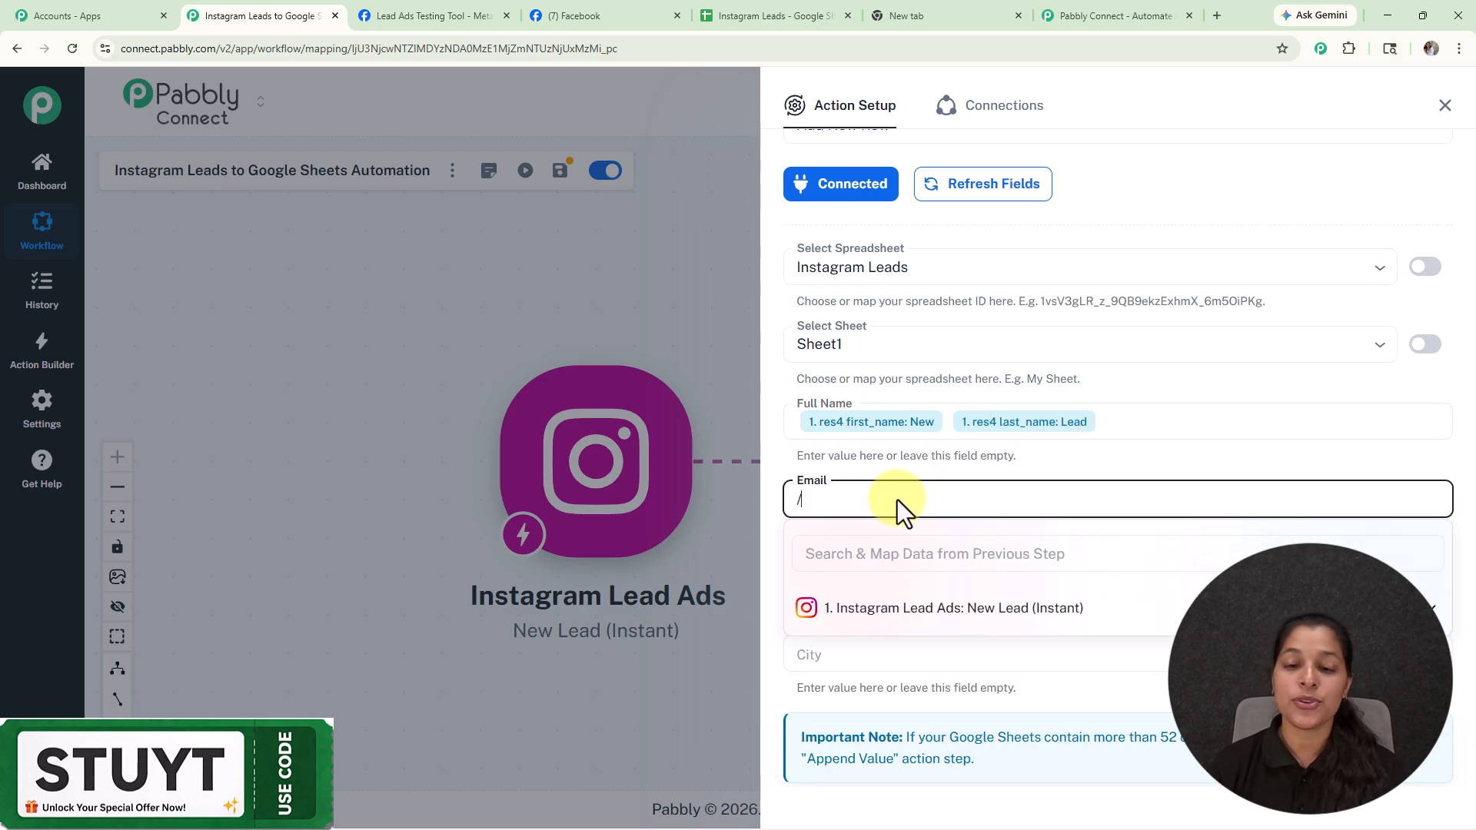
{"action": "left_click", "coordinate": [902, 624]}
{"action": "left_click", "coordinate": [904, 658]}
{"action": "left_click", "coordinate": [907, 579]}
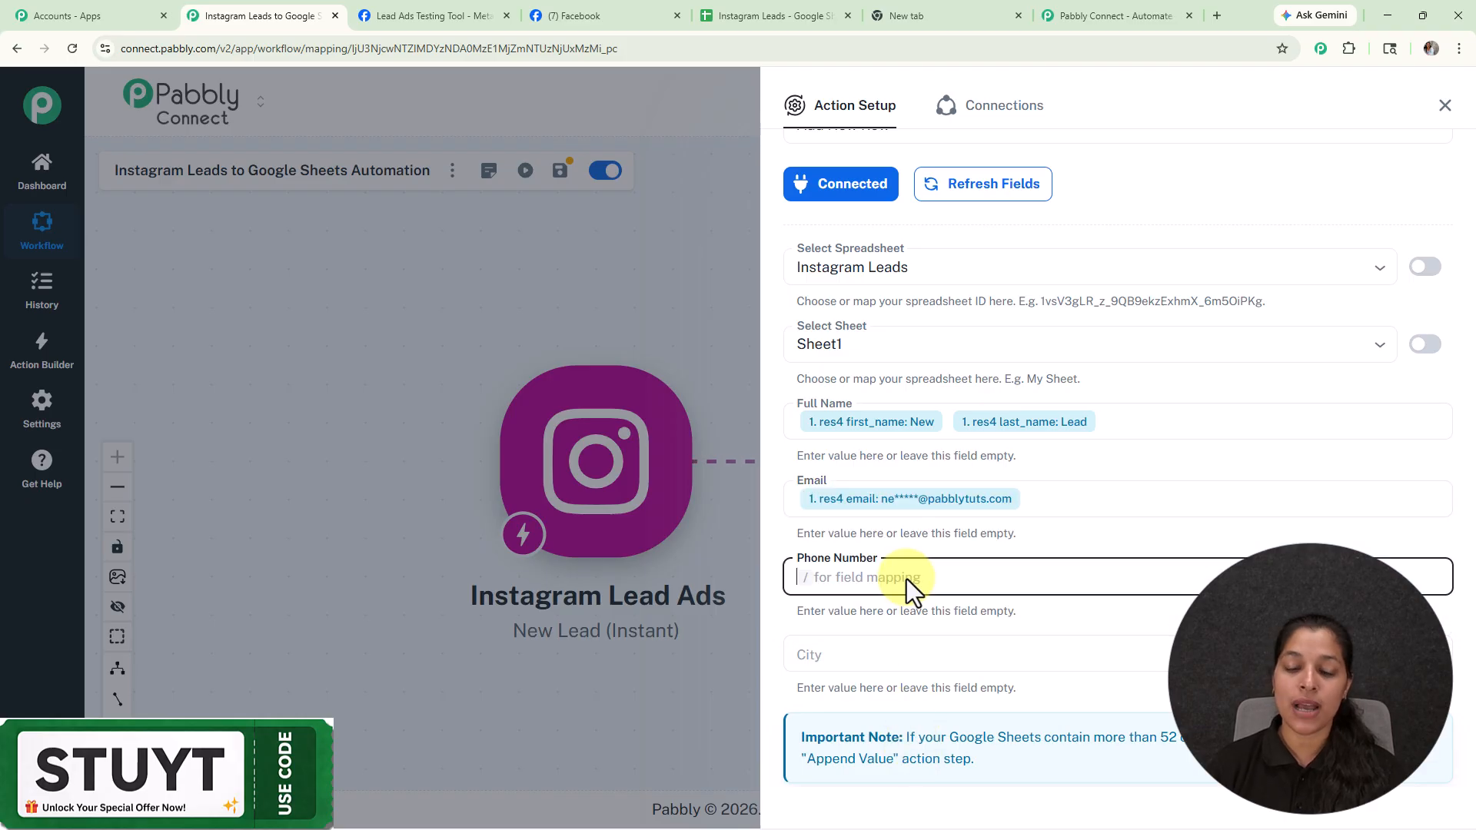
{"action": "type", "text": "/"}
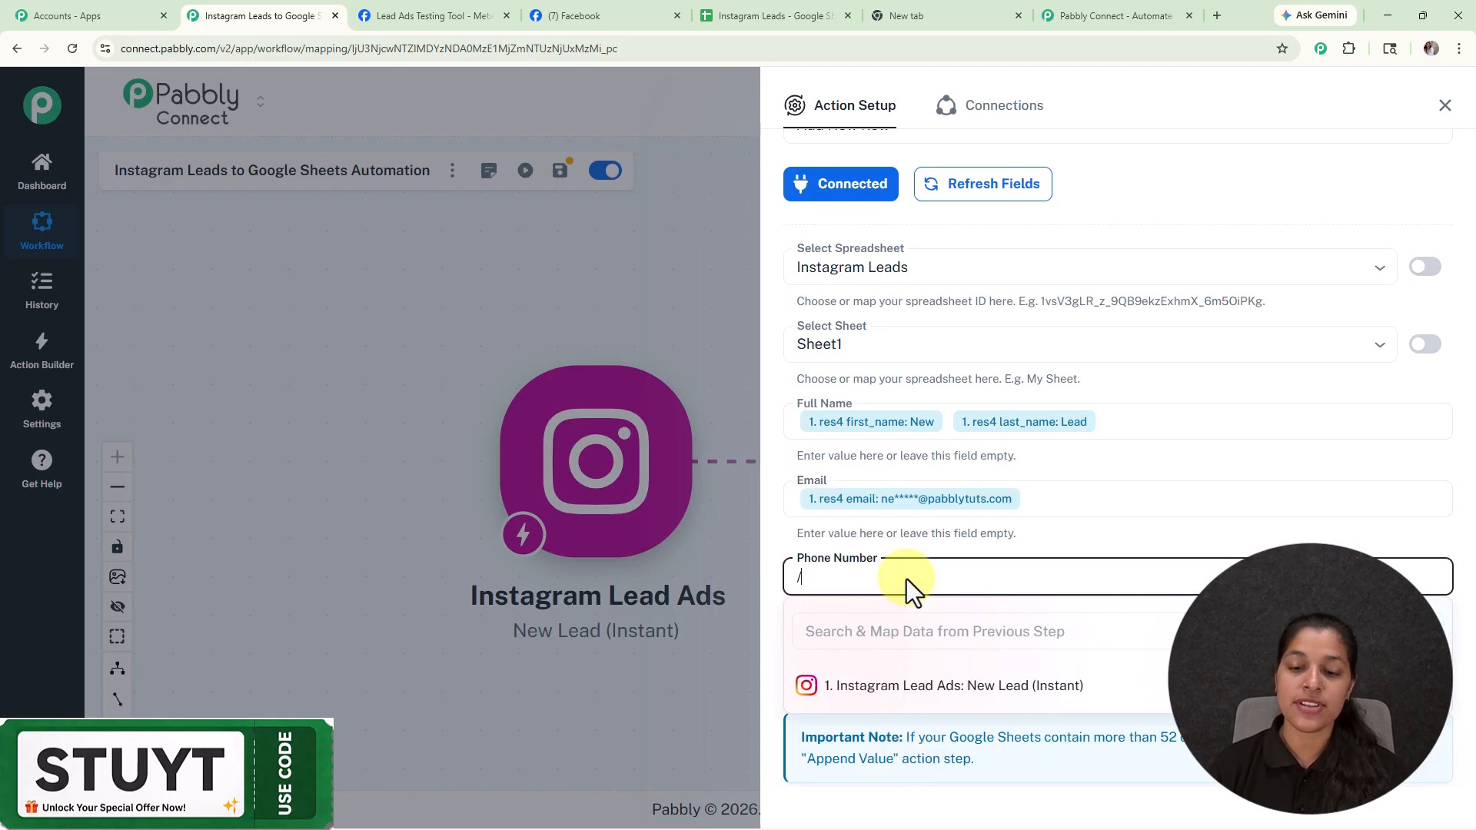
{"action": "left_click", "coordinate": [914, 686]}
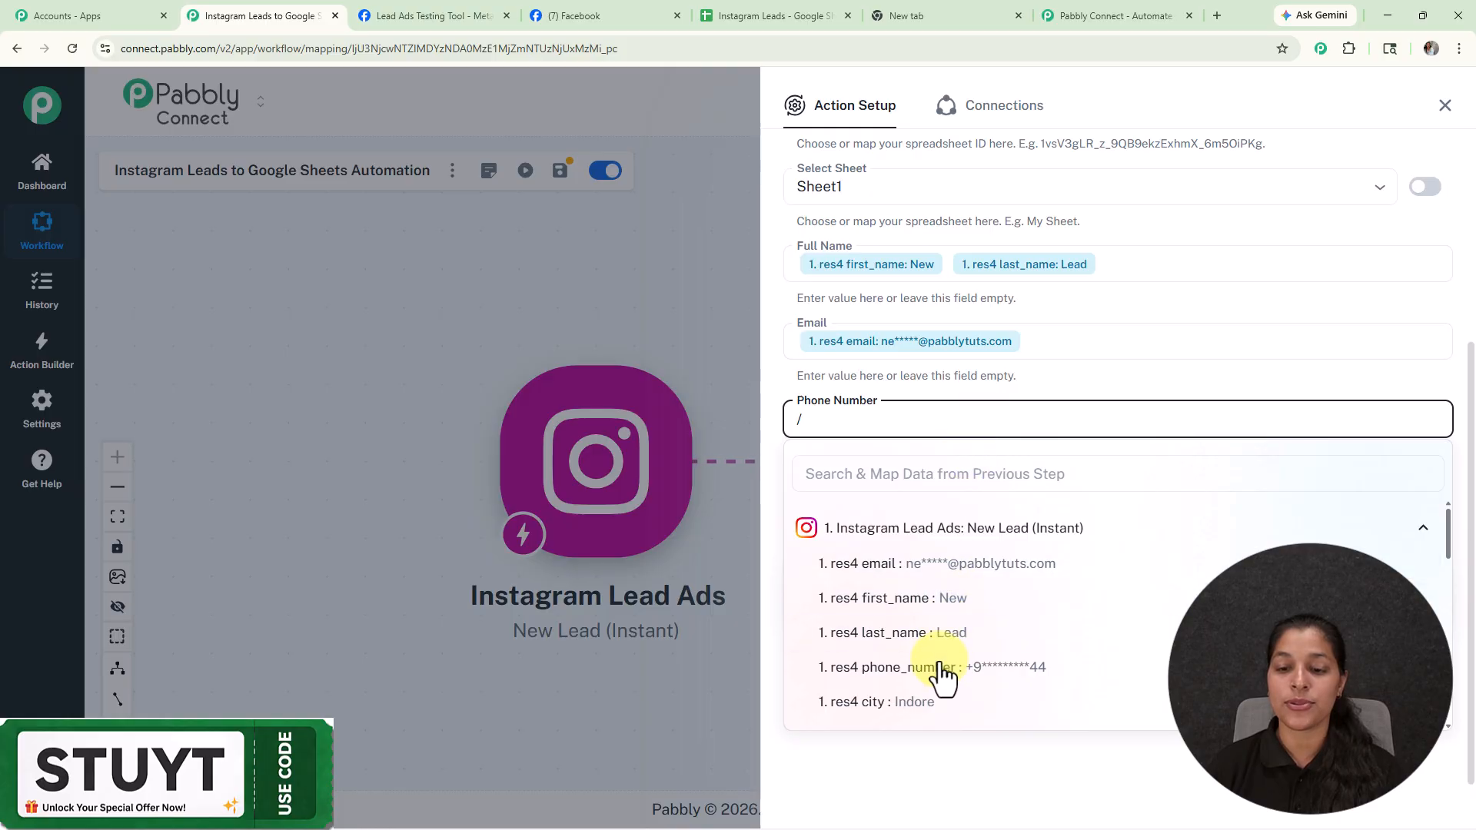
{"action": "left_click", "coordinate": [942, 674]}
Map the City field to the trigger's res4 city
{"action": "left_click", "coordinate": [891, 493]}
{"action": "type", "text": "/"}
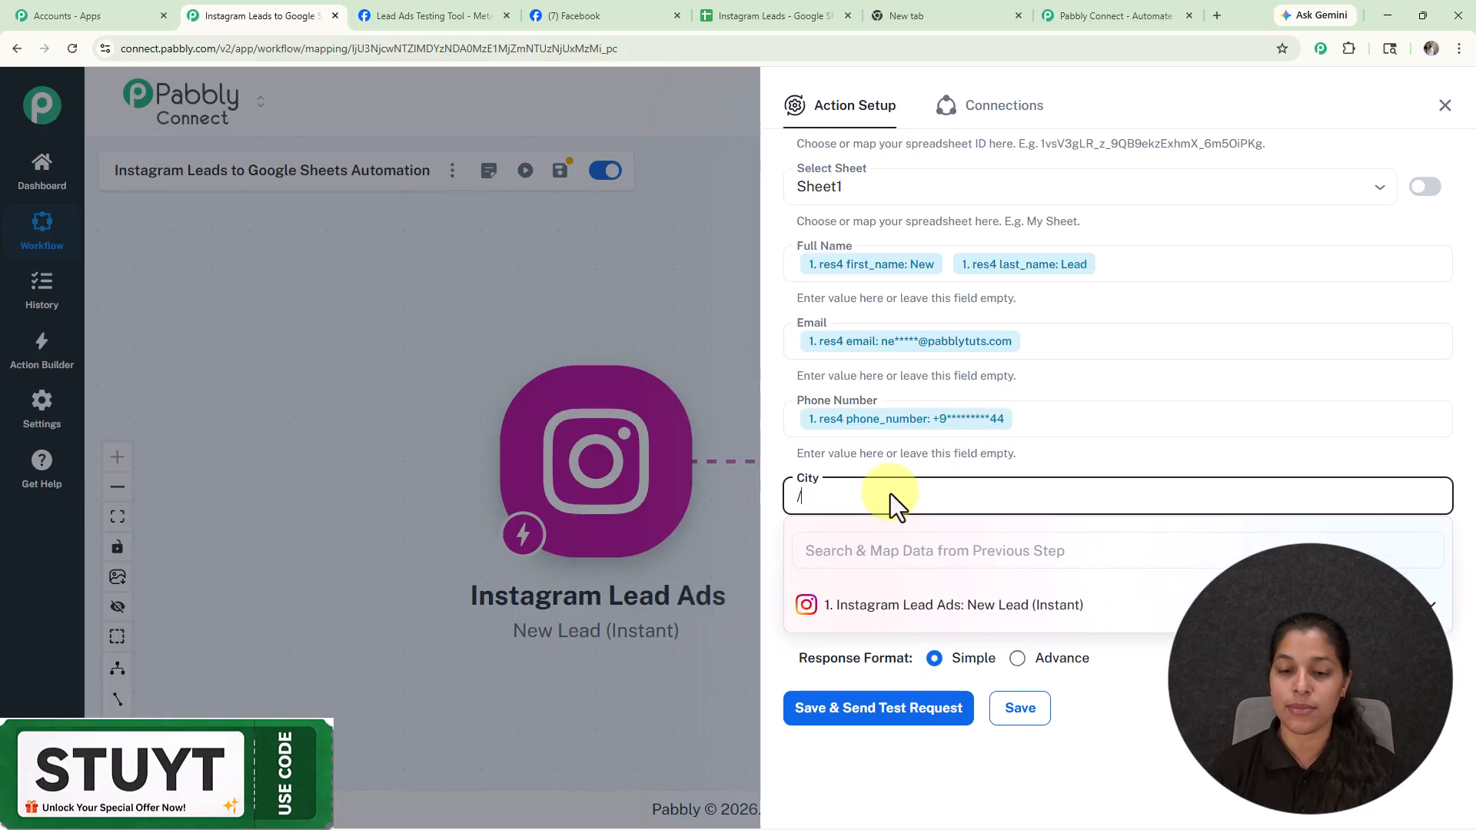
{"action": "left_click", "coordinate": [878, 605]}
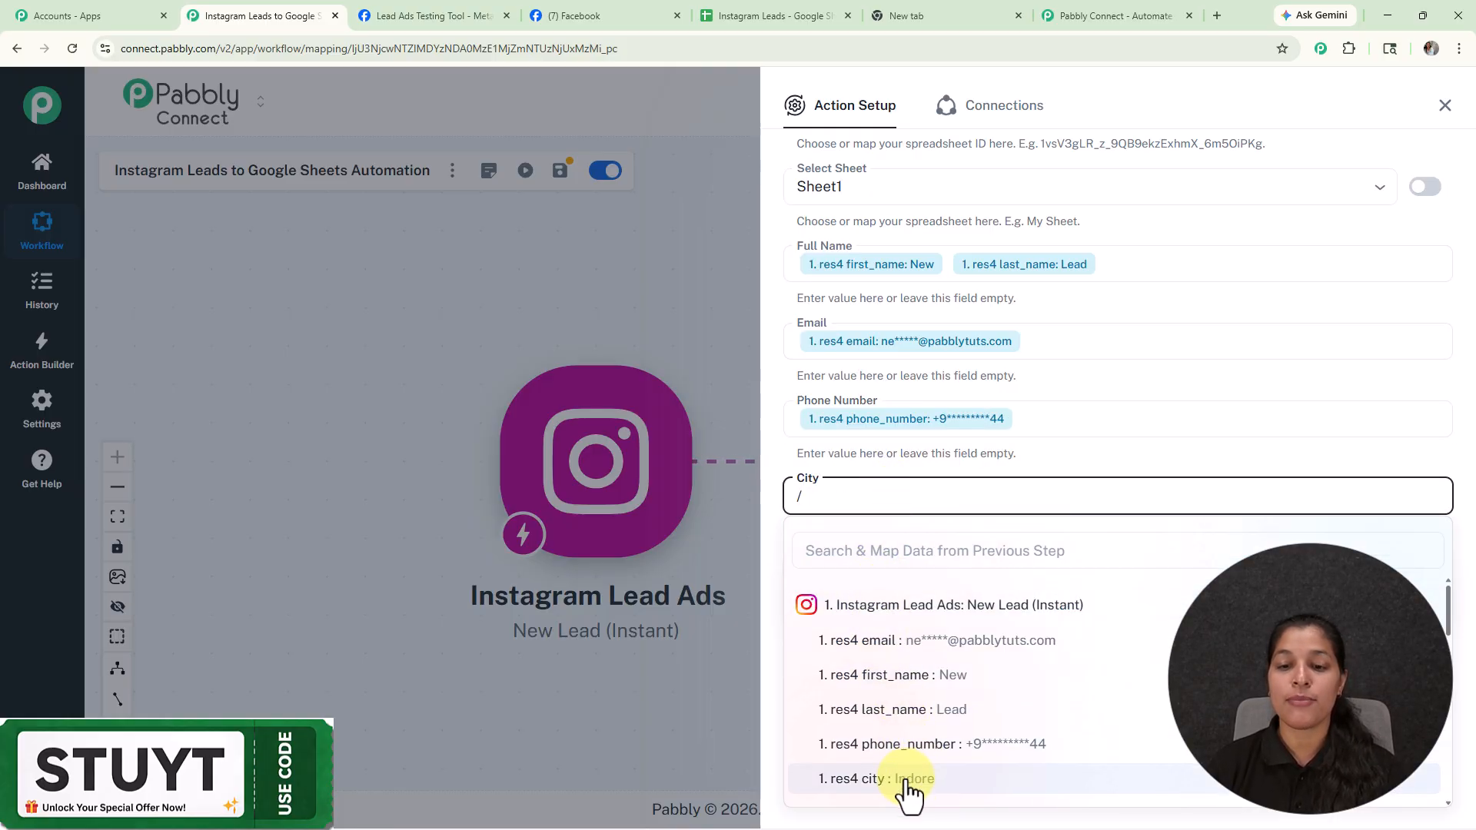
{"action": "left_click", "coordinate": [907, 791]}
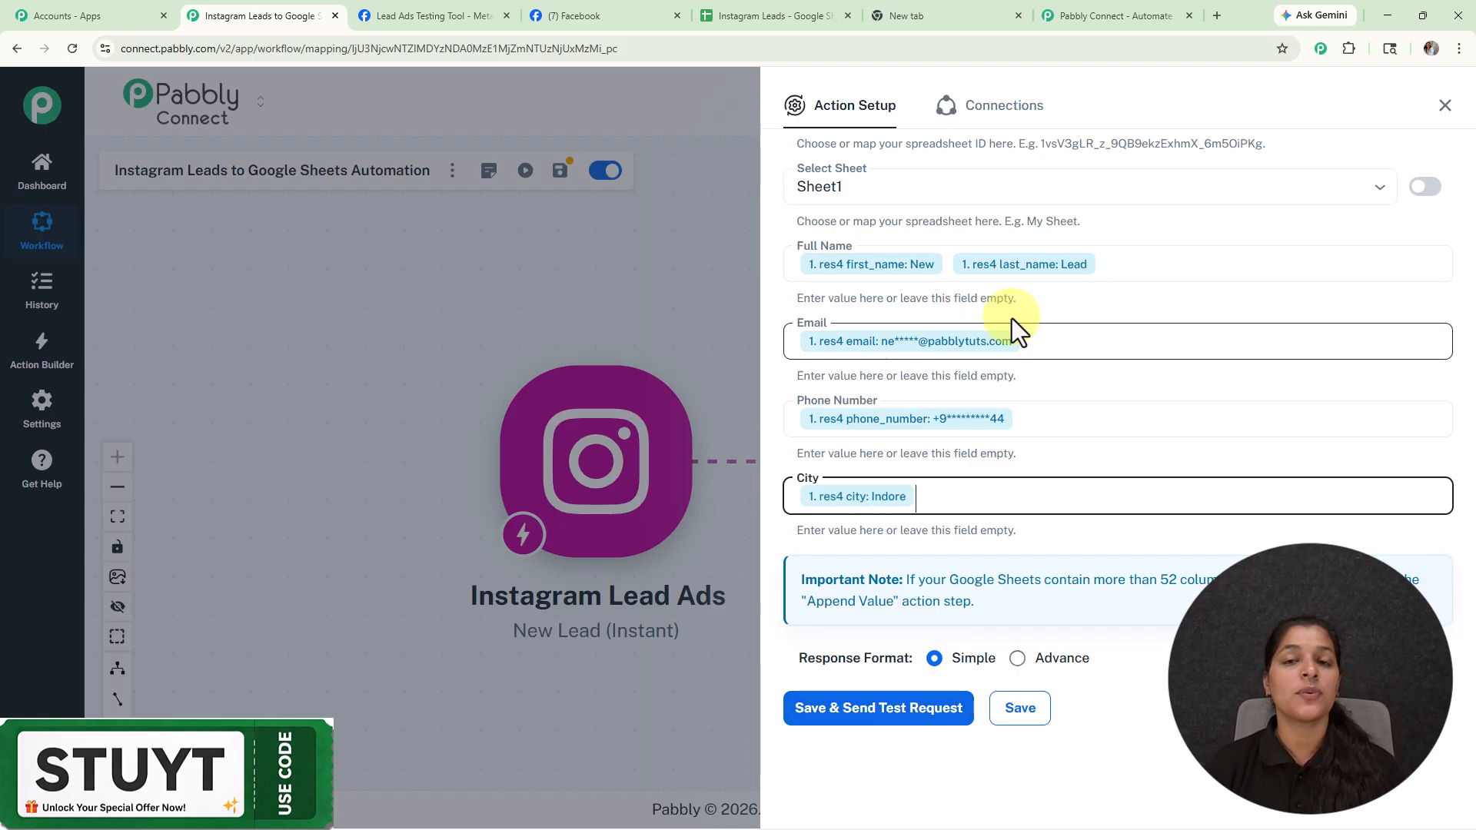
Save the Google Sheets action, send a test request, and review the received response
{"action": "left_click", "coordinate": [905, 721]}
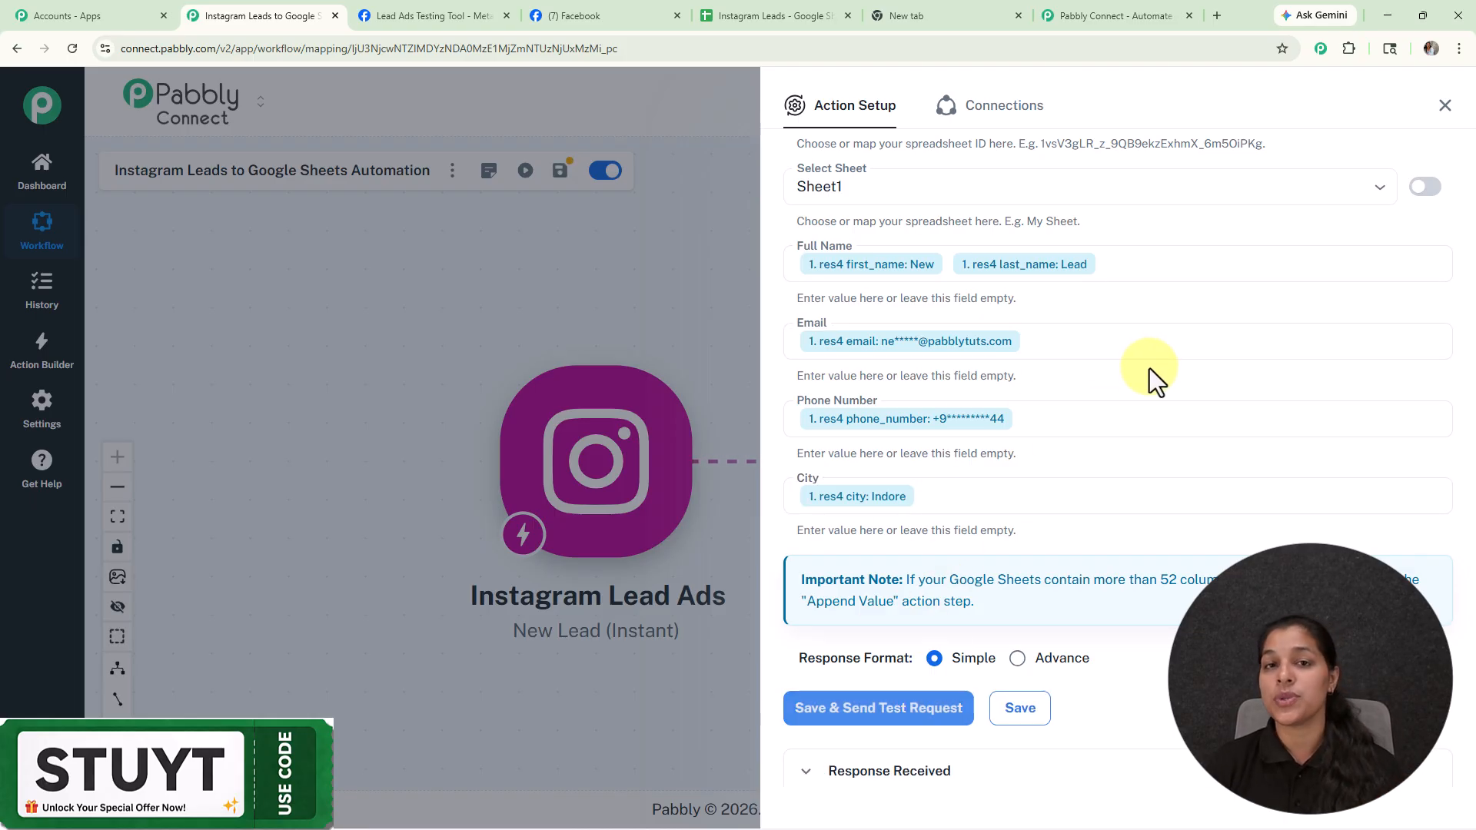
{"action": "scroll", "coordinate": [1146, 365], "scroll_direction": "down", "scroll_amount": 5}
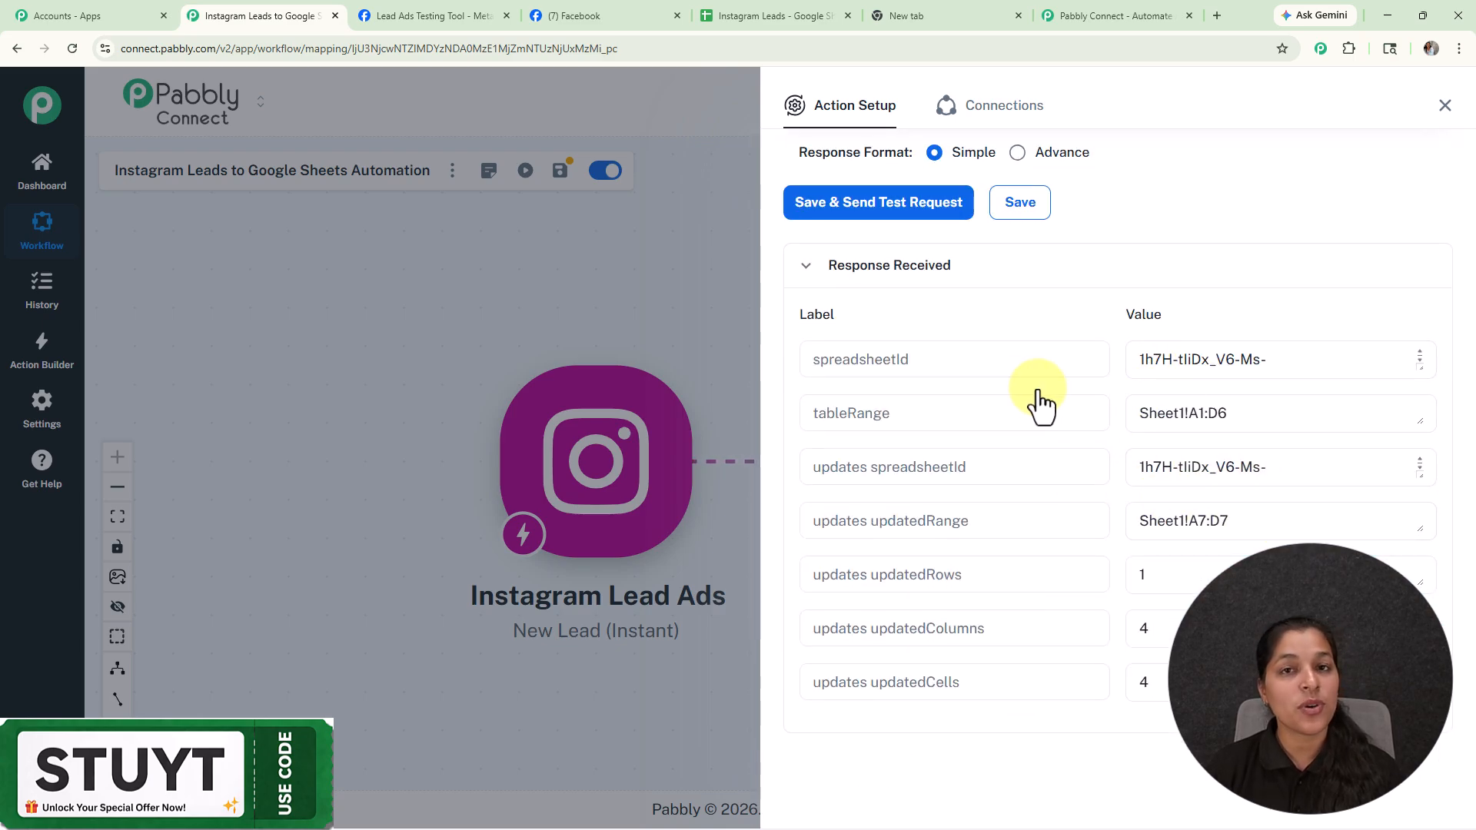
{"action": "scroll", "coordinate": [1039, 407], "scroll_direction": "up", "scroll_amount": 5}
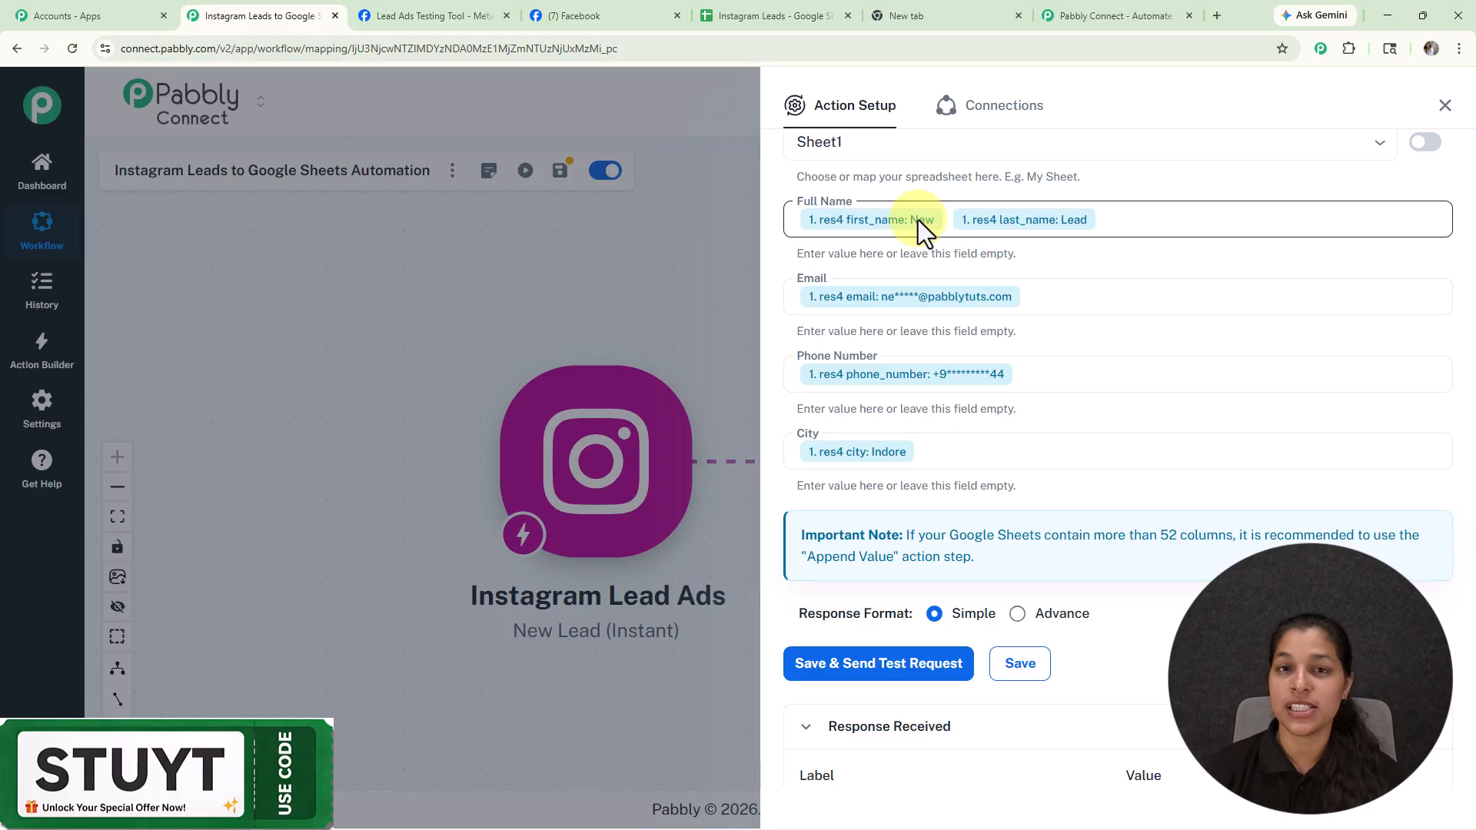
Check the added lead row in the Instagram Leads spreadsheet, return to the Pabbly Connect workflow and reload it
{"action": "left_click", "coordinate": [759, 16]}
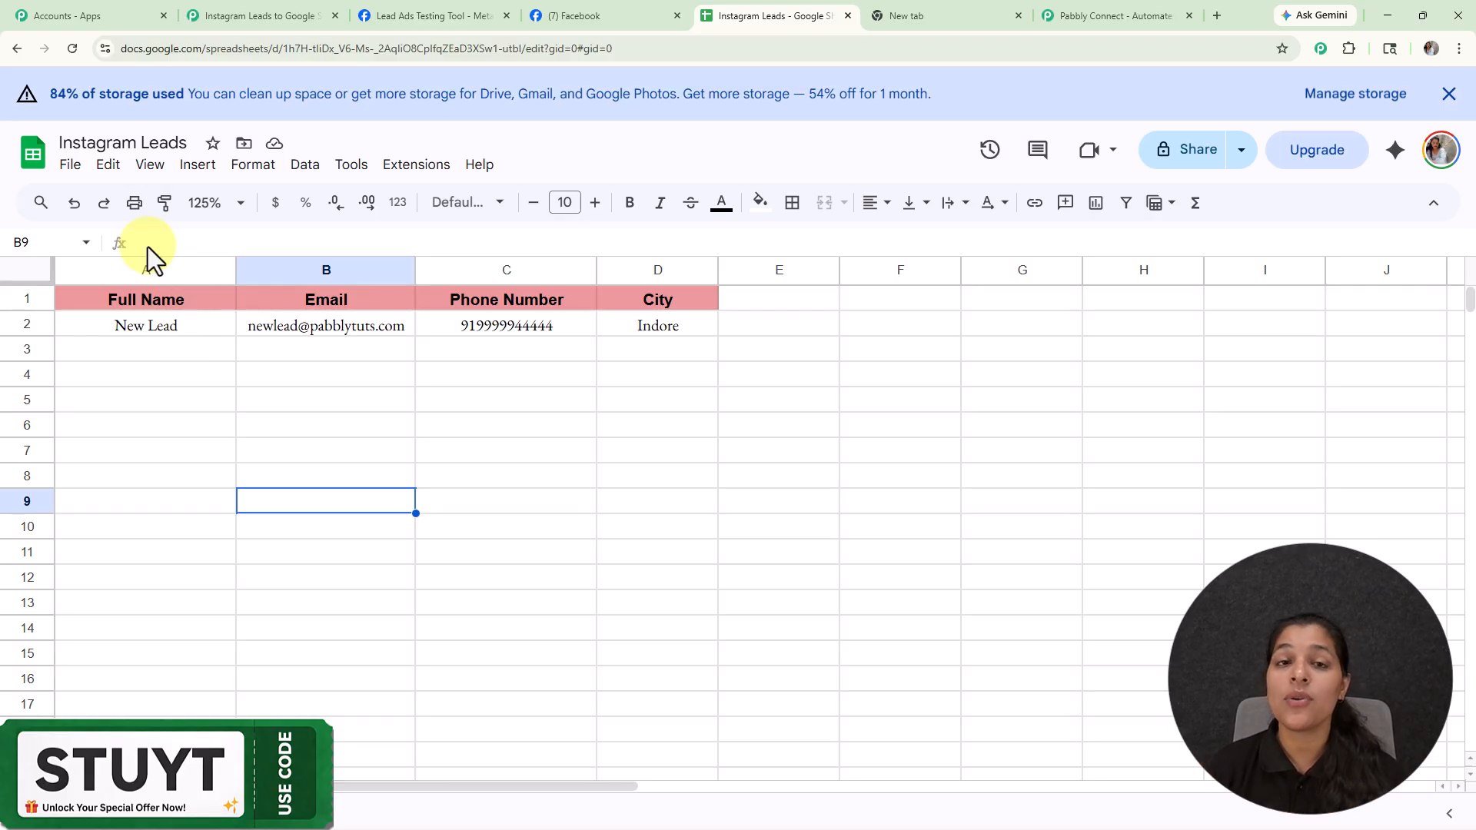
{"action": "left_click", "coordinate": [295, 20]}
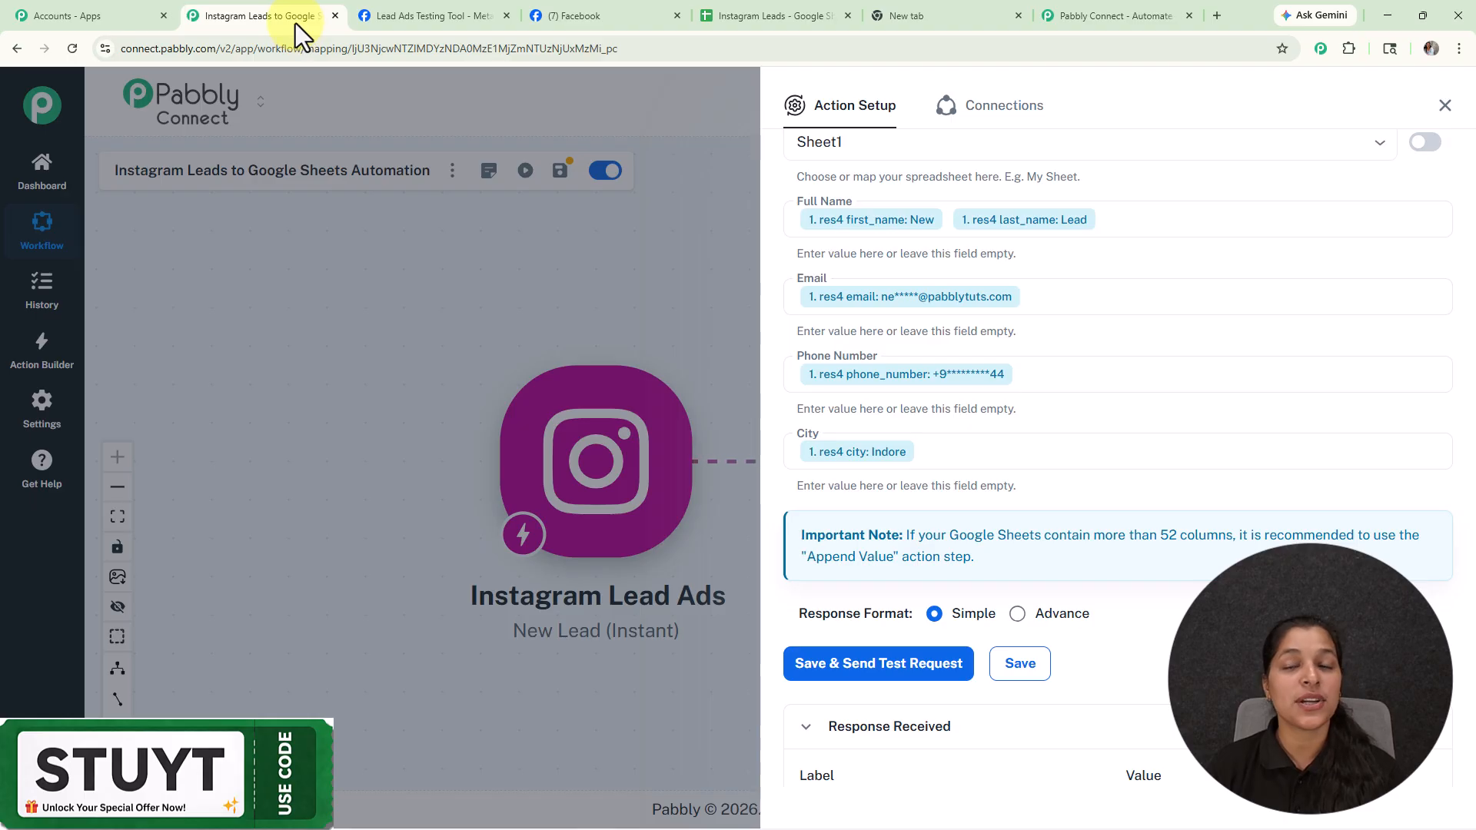
{"action": "left_click", "coordinate": [67, 53]}
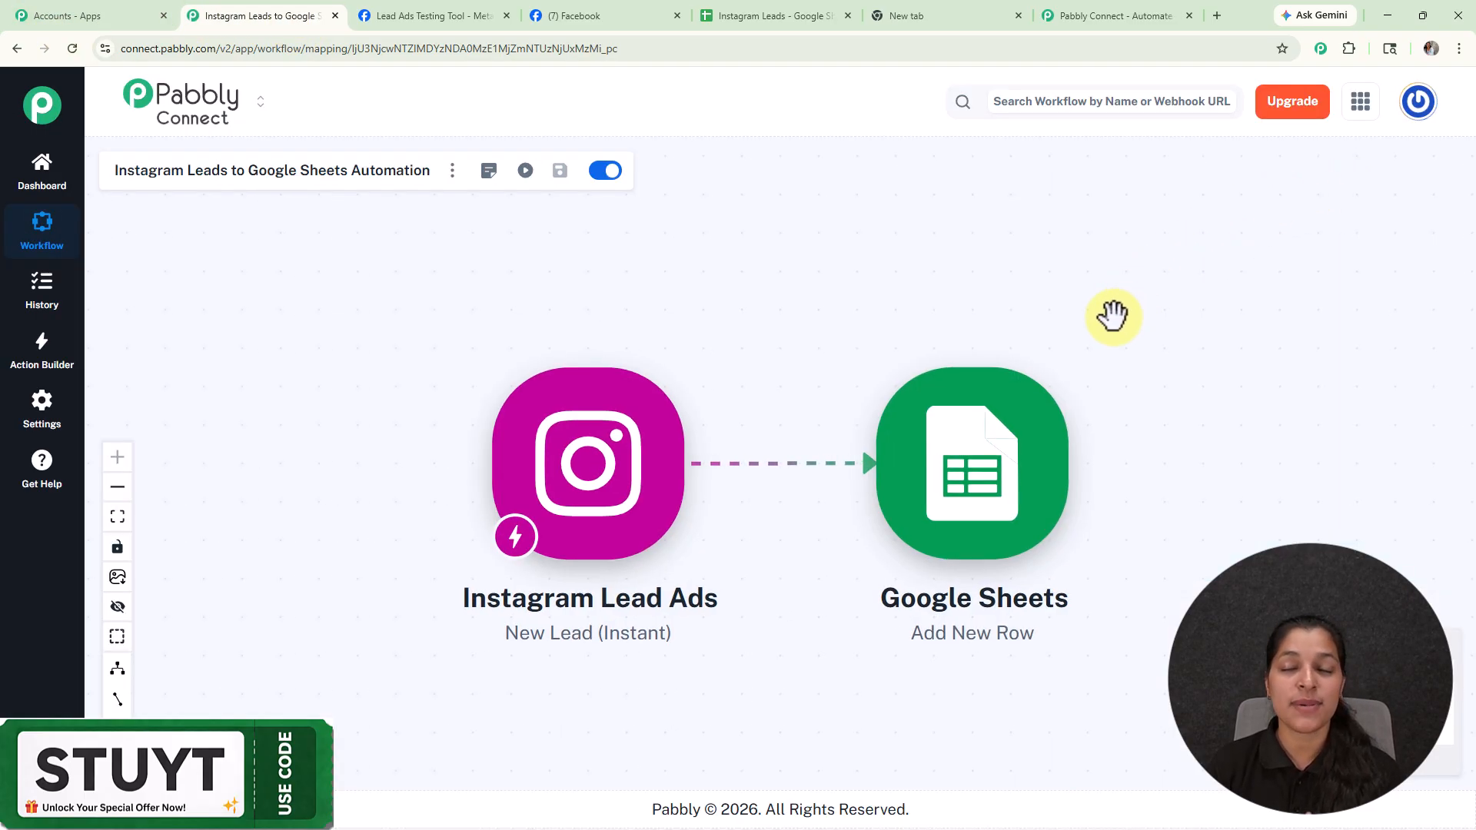